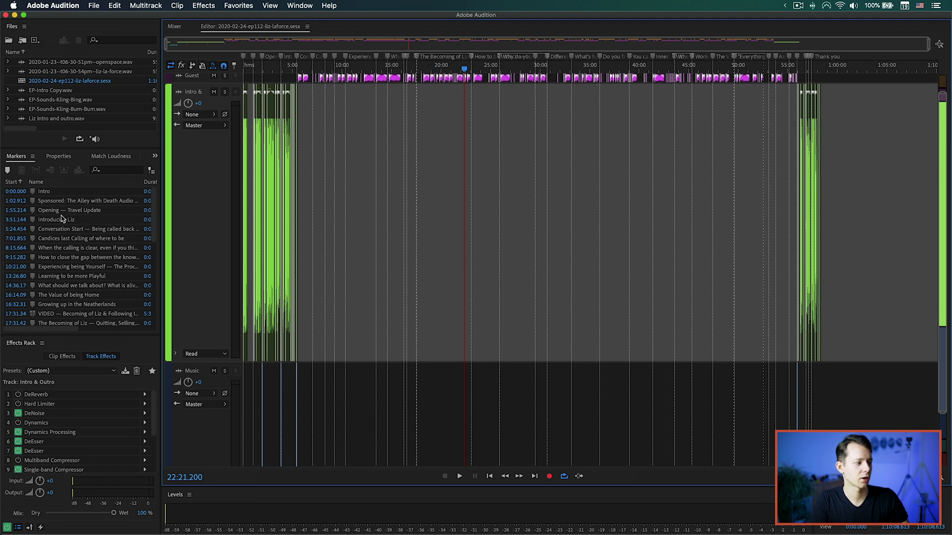
pyautogui.scroll(-3, 72, 255)
pyautogui.scroll(3, 70, 278)
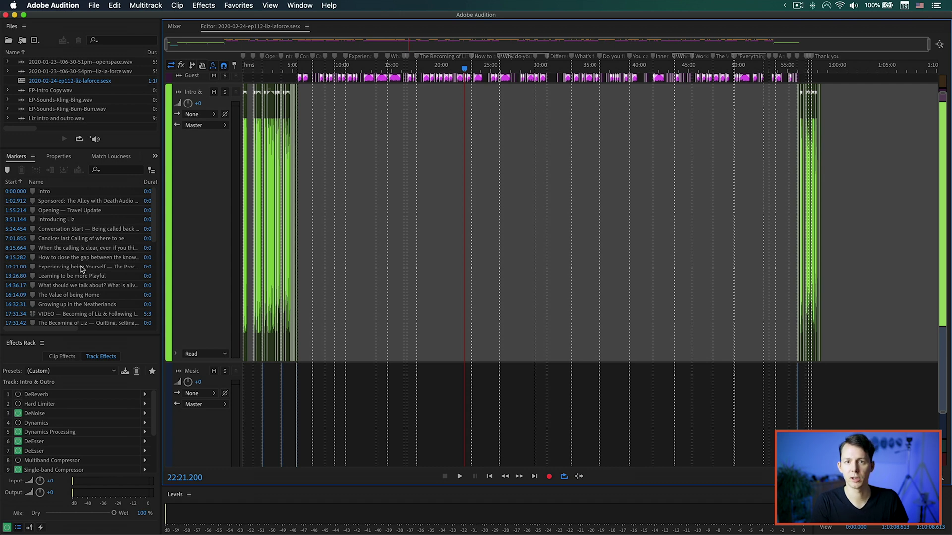
pyautogui.click(79, 239)
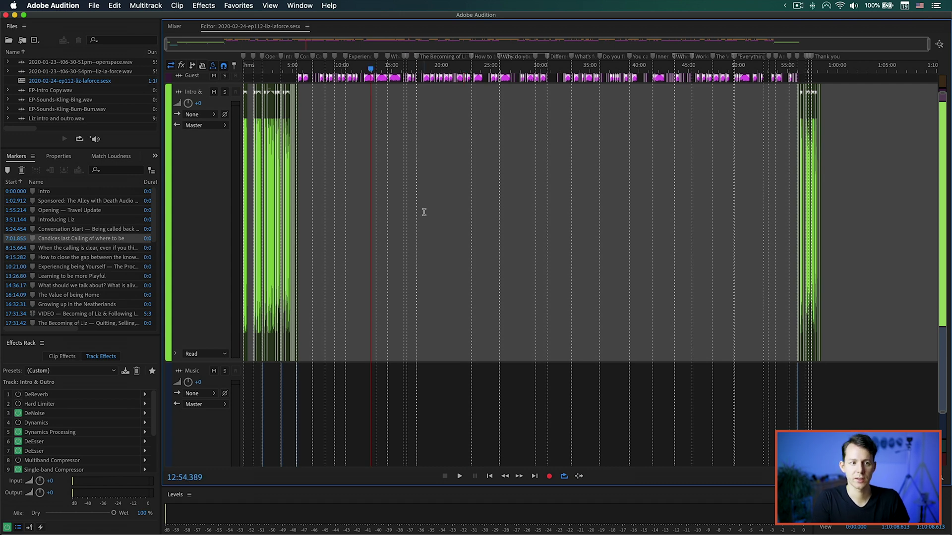
pyautogui.scroll(6, 427, 210)
pyautogui.click(523, 201)
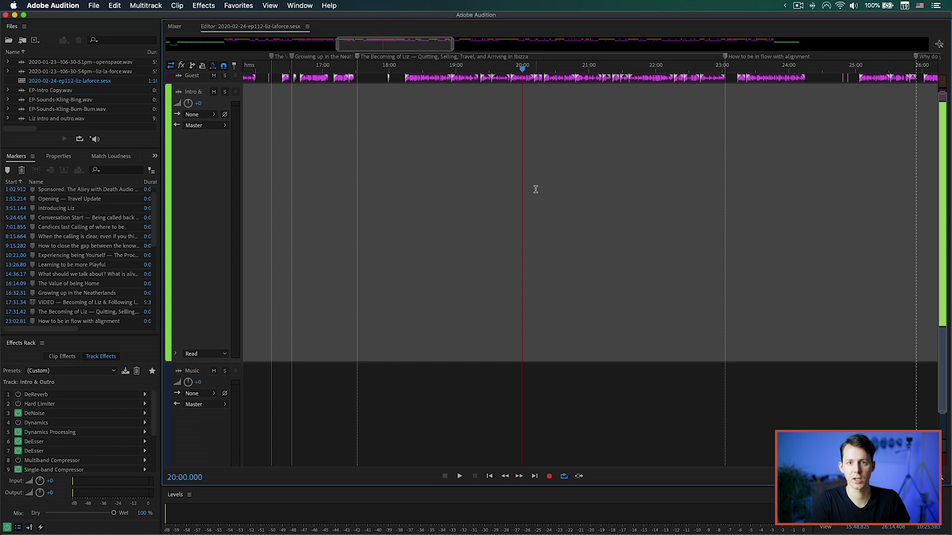
pyautogui.press('m')
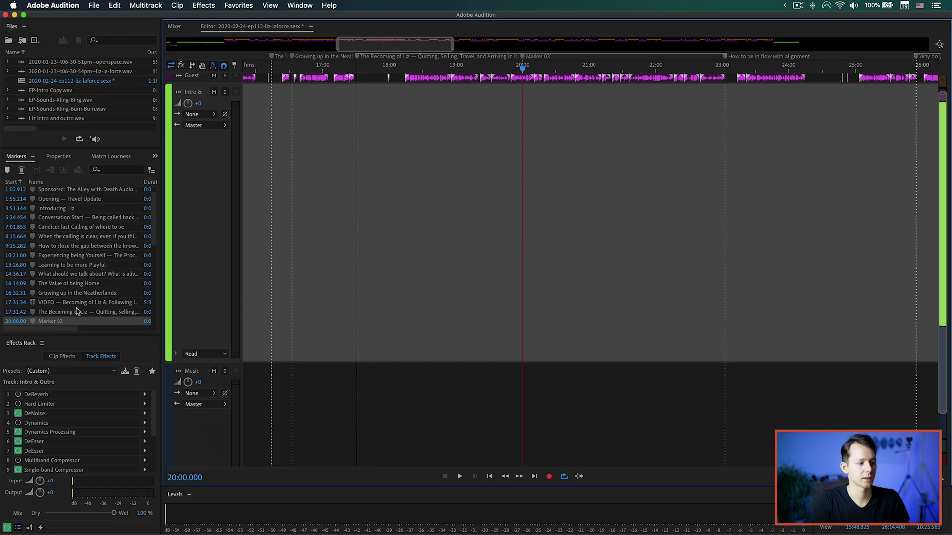
pyautogui.click(89, 323)
pyautogui.click(72, 326)
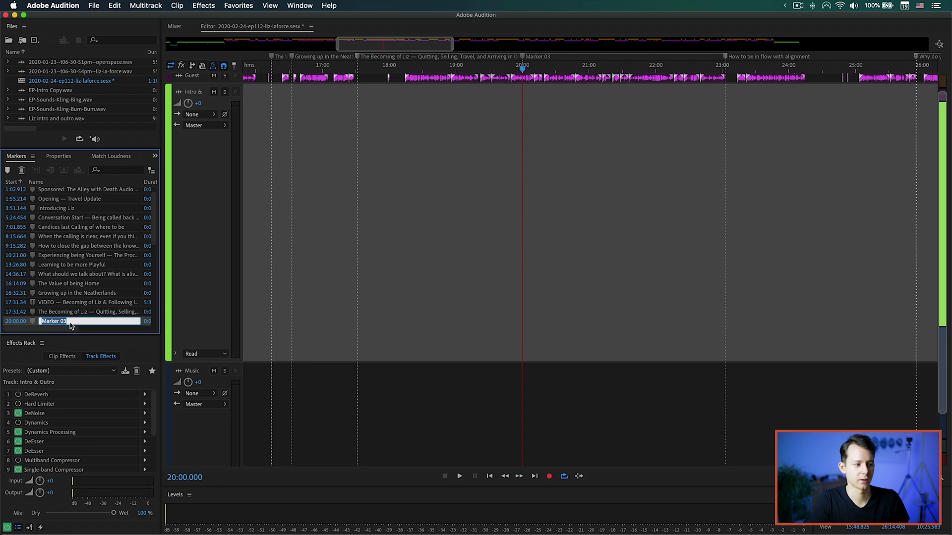
pyautogui.press('Return')
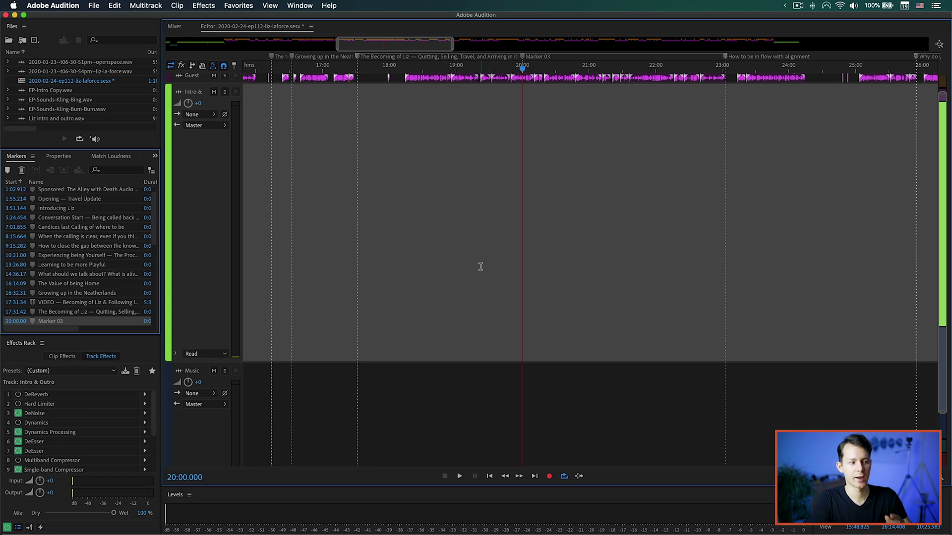
pyautogui.press('Return')
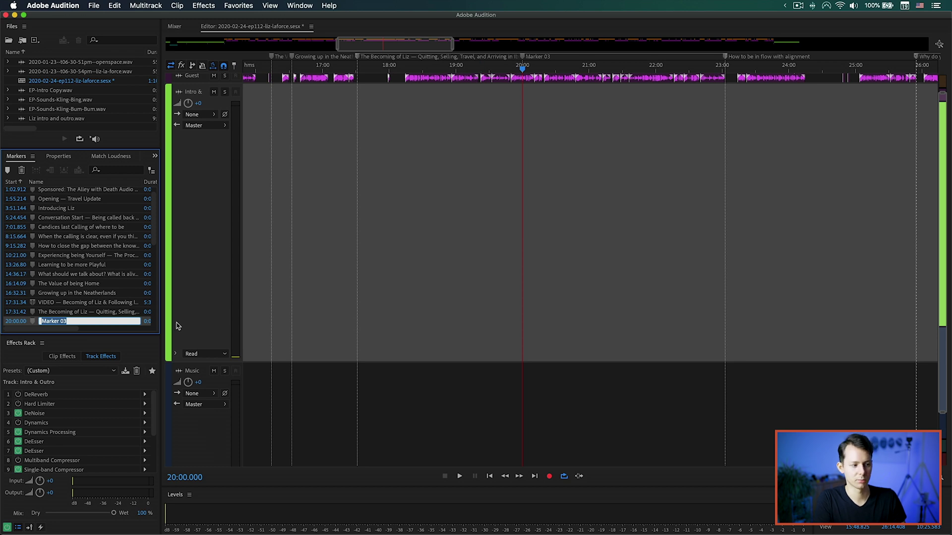
pyautogui.write('A')
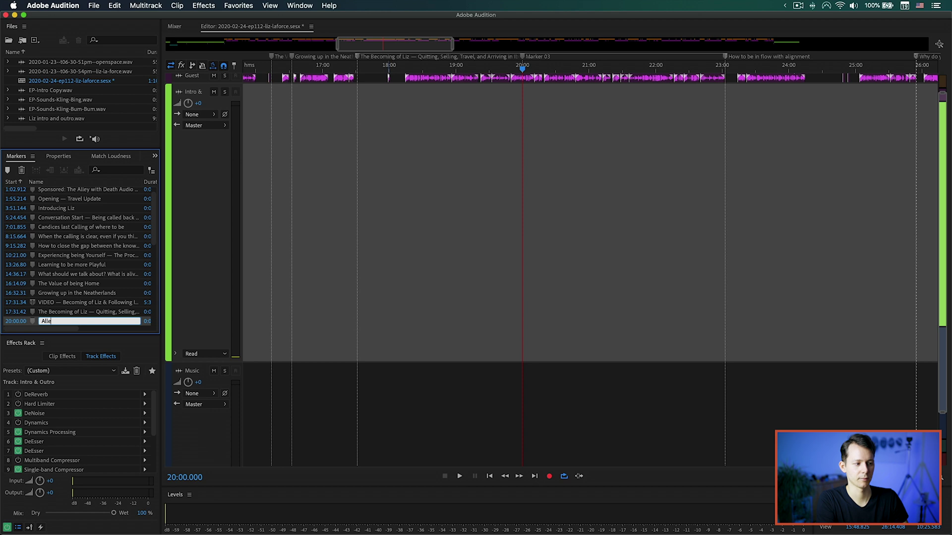
pyautogui.write('lle')
pyautogui.press('Return')
pyautogui.click(571, 270)
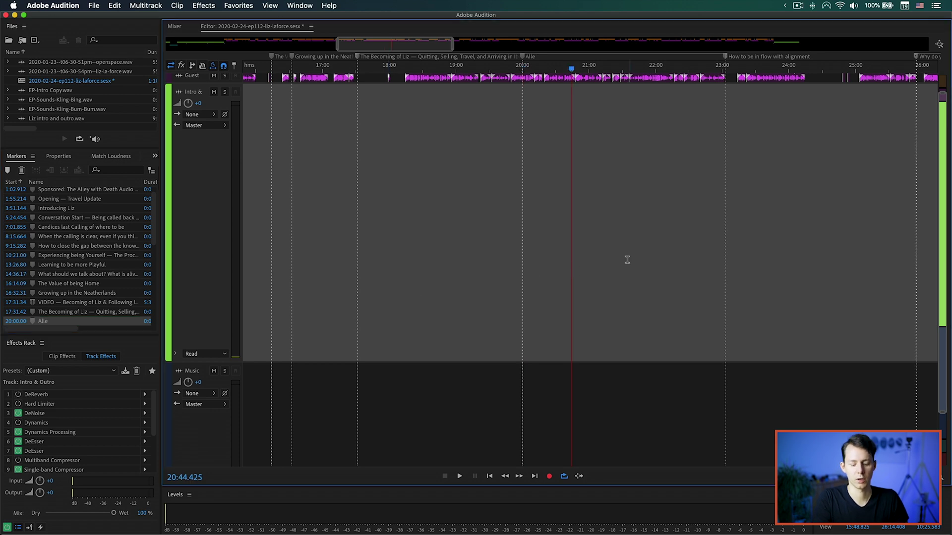
pyautogui.press('Return')
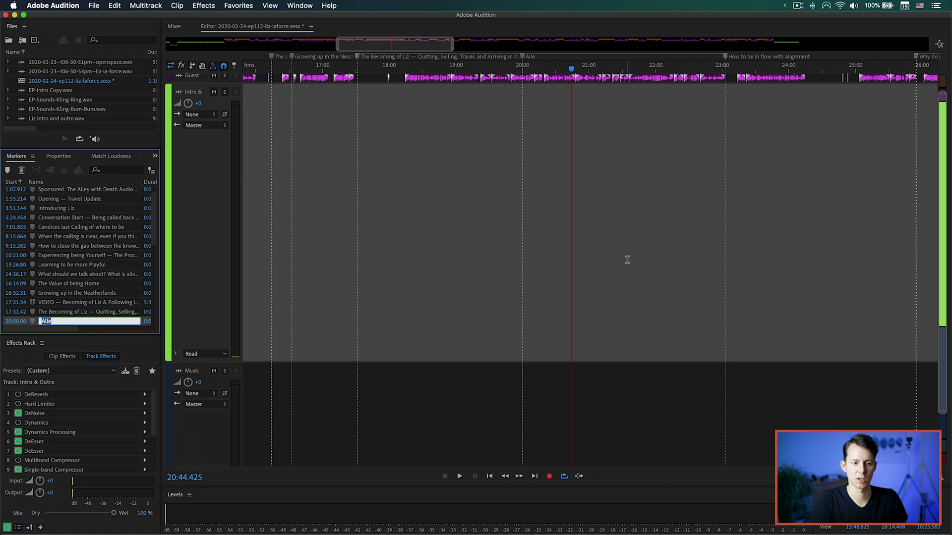
pyautogui.press('Escape')
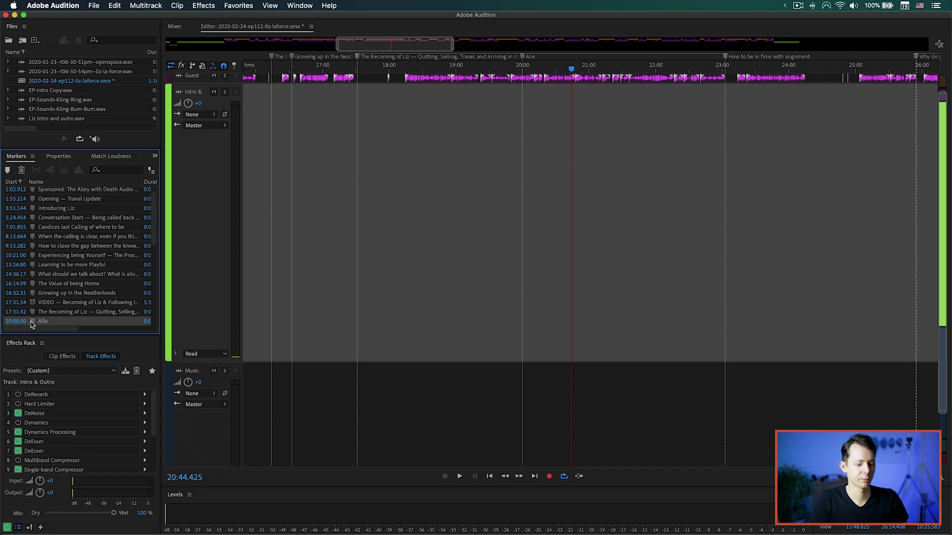
pyautogui.press('Delete')
pyautogui.click(556, 248)
# Step: Select the markers in the marker list and export them as Markers.csv on the desktop
pyautogui.click(541, 248)
pyautogui.click(543, 222)
pyautogui.click(122, 247)
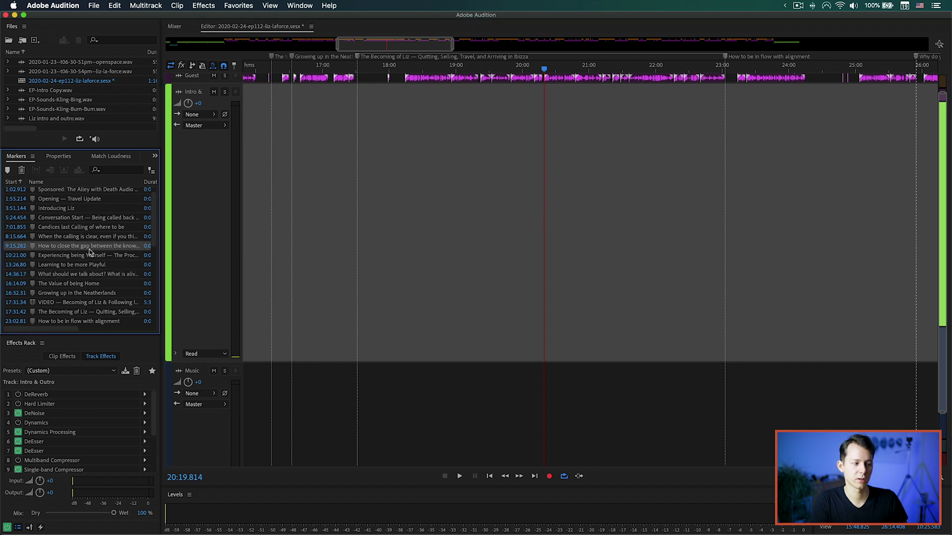
pyautogui.click(93, 5)
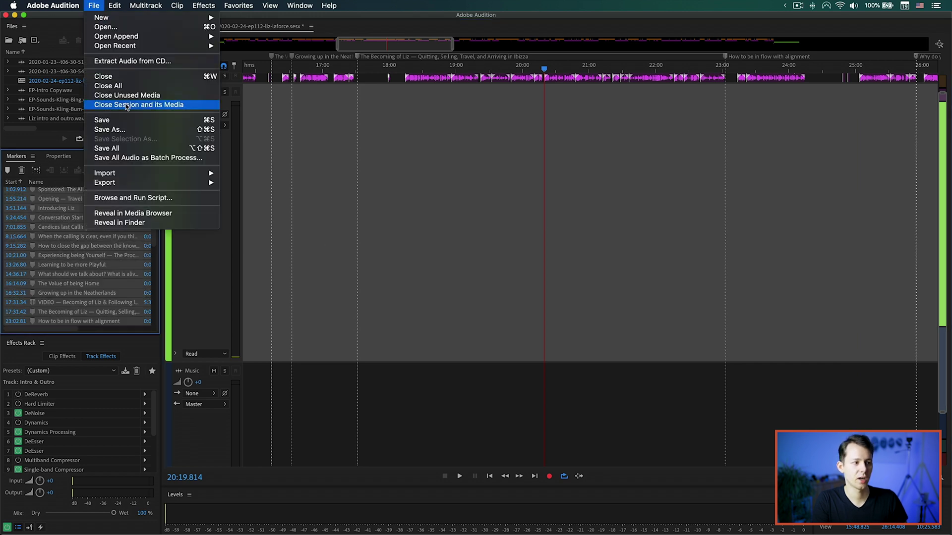
pyautogui.moveTo(127, 182)
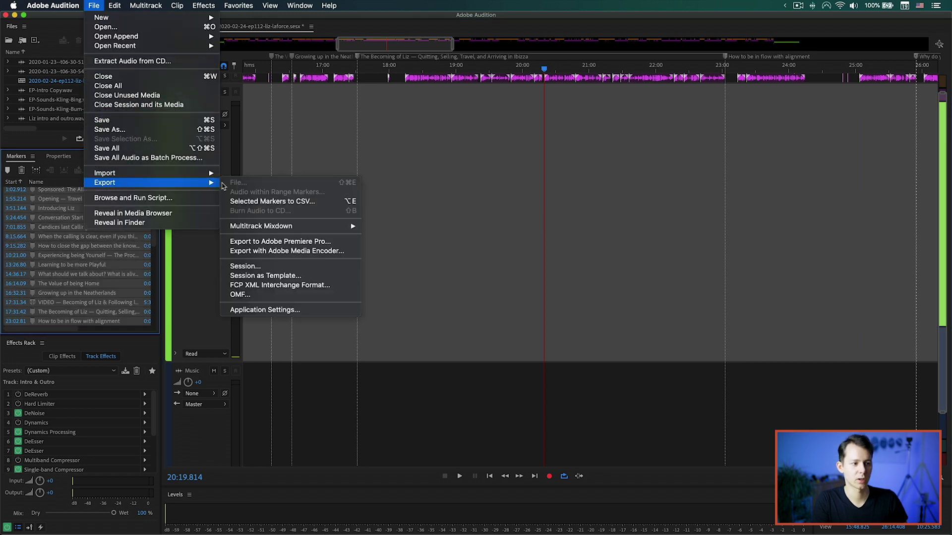
pyautogui.click(283, 202)
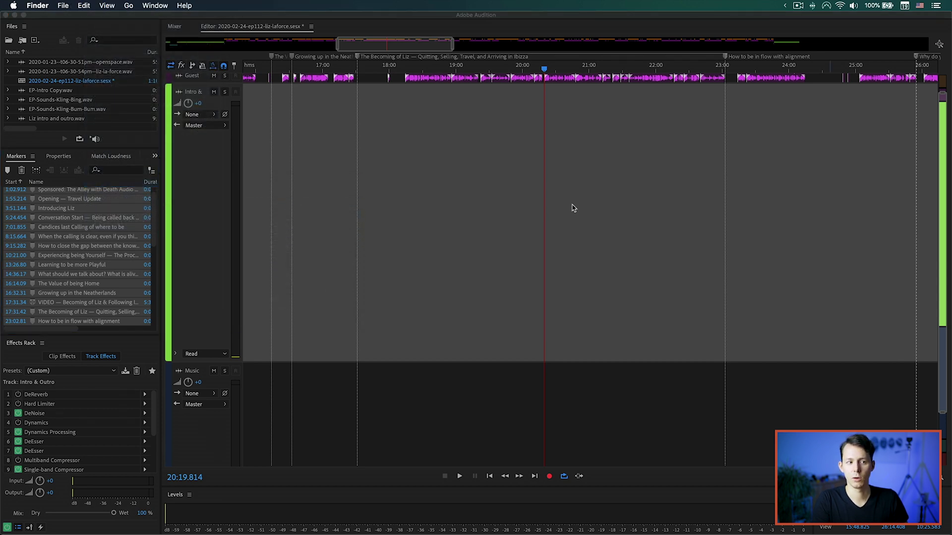
pyautogui.press('F11')
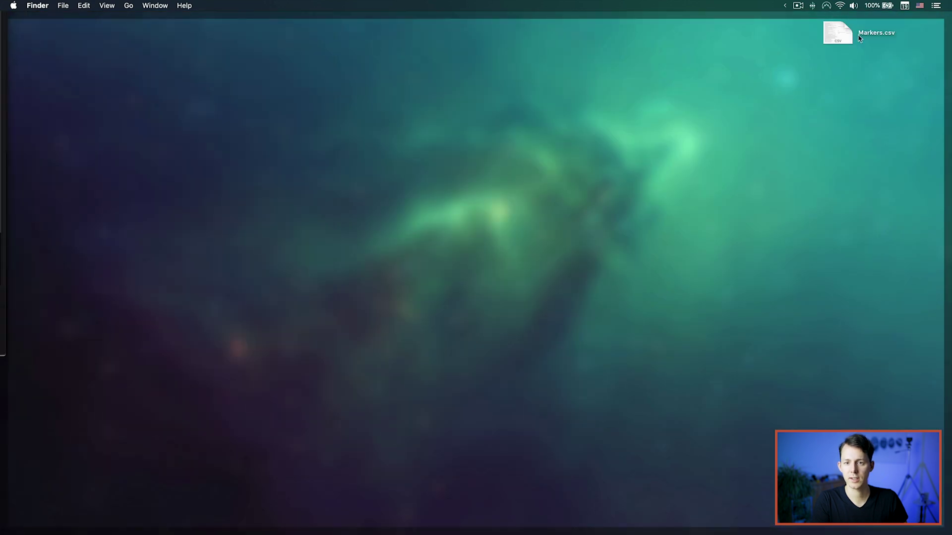
# Step: Run Alfred's Reformat Markers (ShowNotes) action on Markers.csv and open the resulting Markers-shownotes.txt
pyautogui.click(836, 35)
pyautogui.press('super+c')
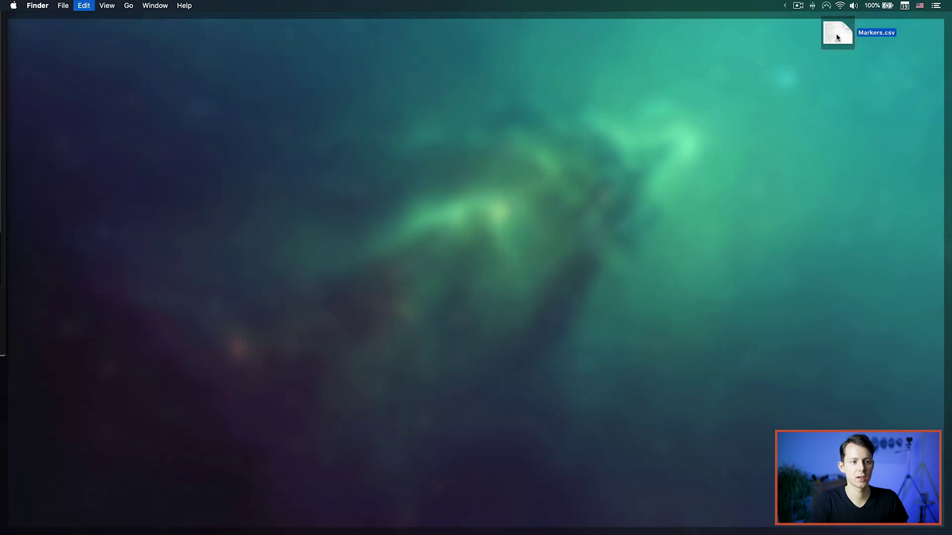
pyautogui.press('alt+super+backslash')
pyautogui.write('sub')
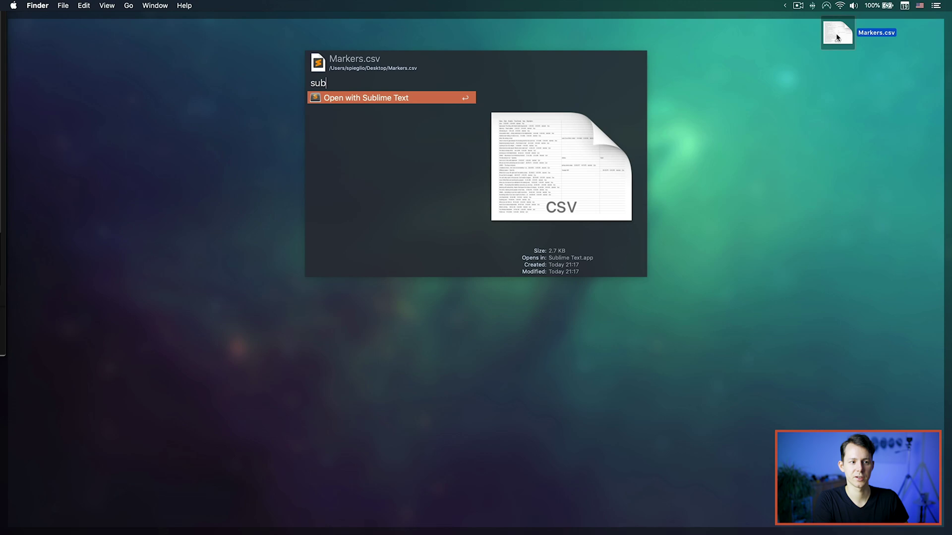
pyautogui.press('Return')
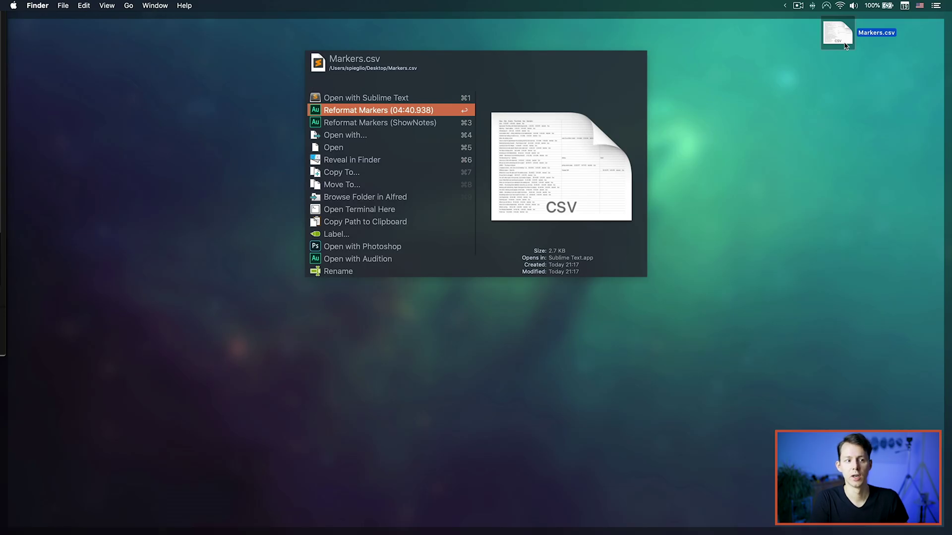
pyautogui.press('Down')
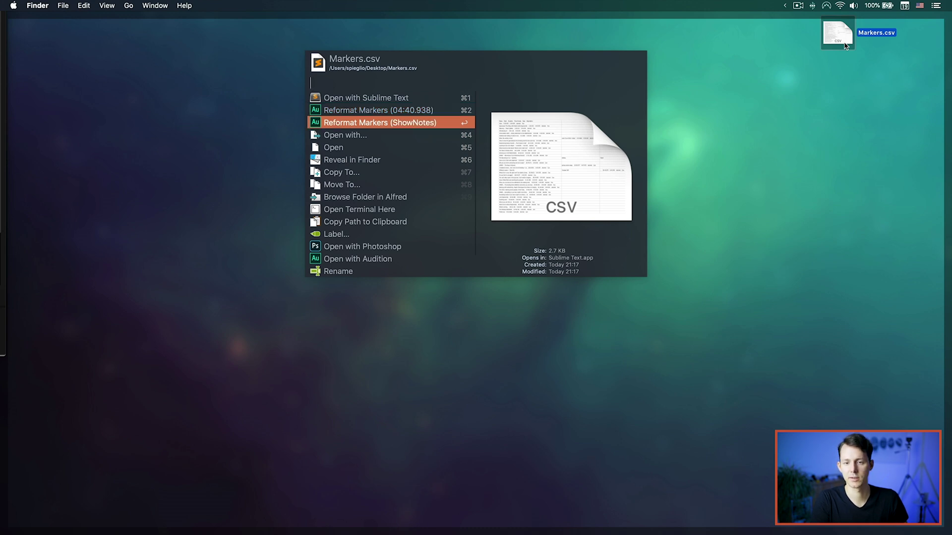
pyautogui.press('Return')
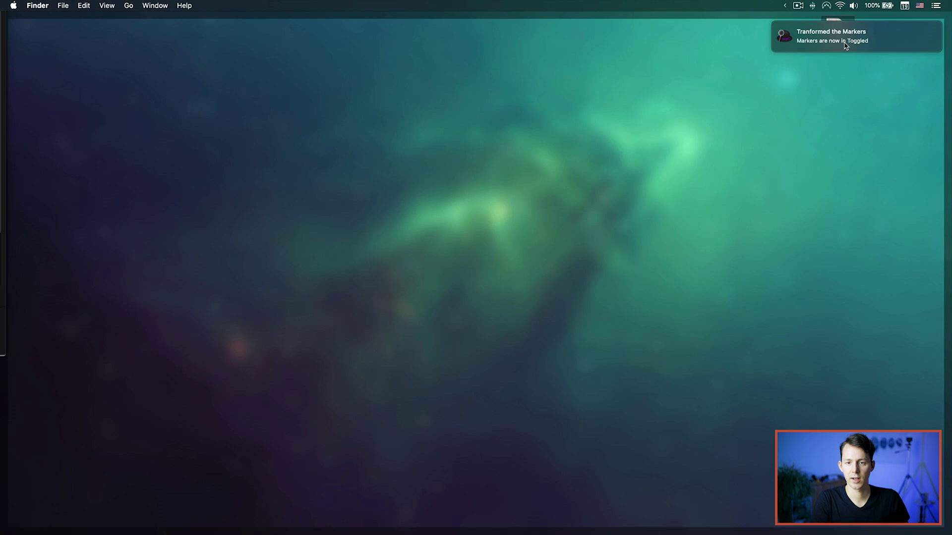
pyautogui.click(849, 46)
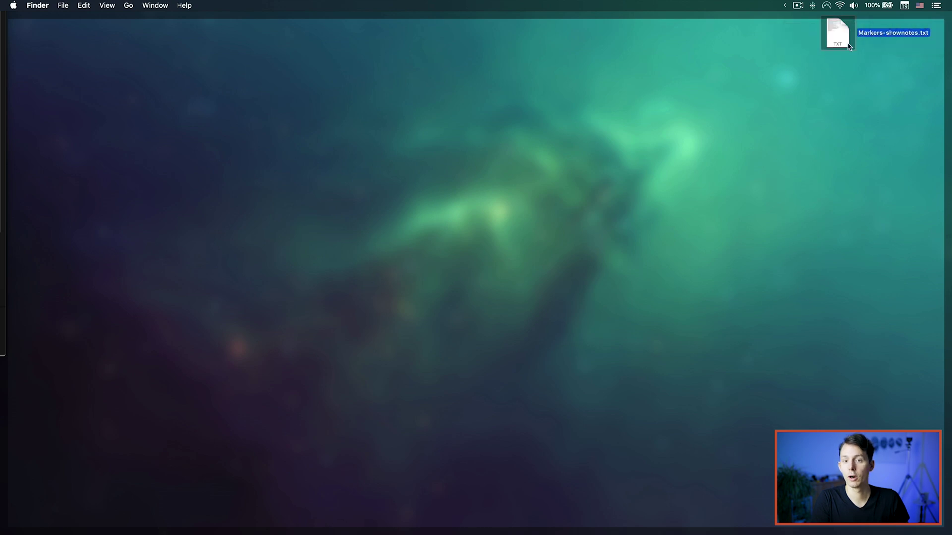
pyautogui.doubleClick(848, 46)
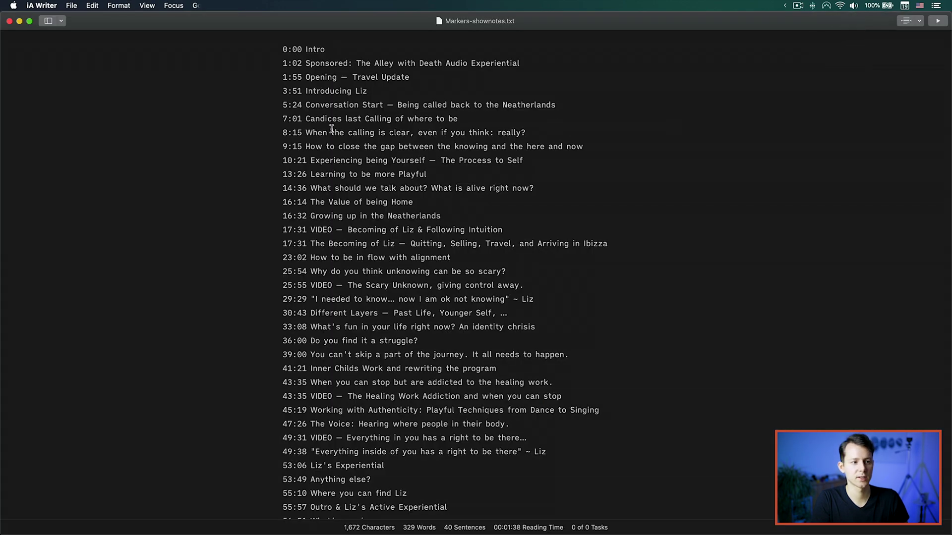
# Step: Scroll through the Markers-shownotes.txt chapter list in iA Writer, then switch back to Adobe Audition
pyautogui.scroll(-5, 432, 297)
pyautogui.scroll(5, 432, 297)
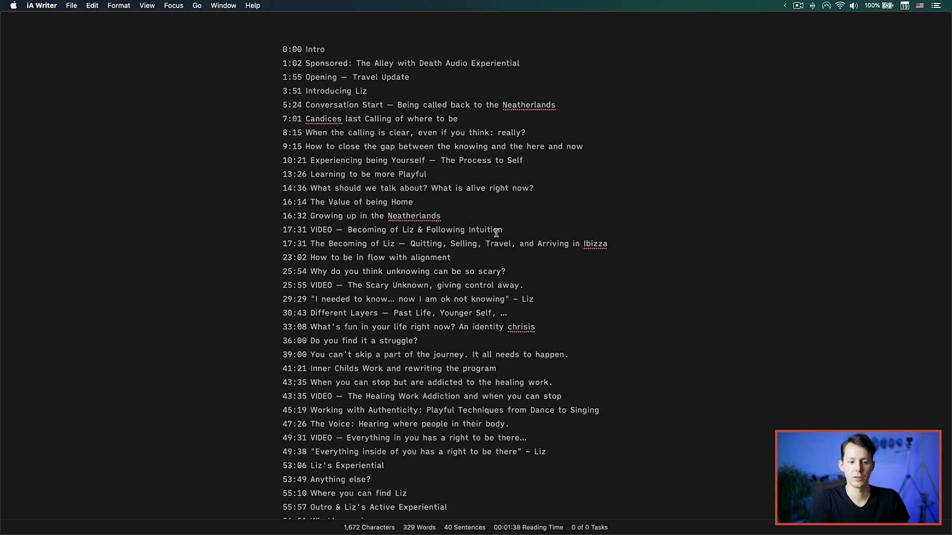
pyautogui.press('super+a')
pyautogui.click(481, 188)
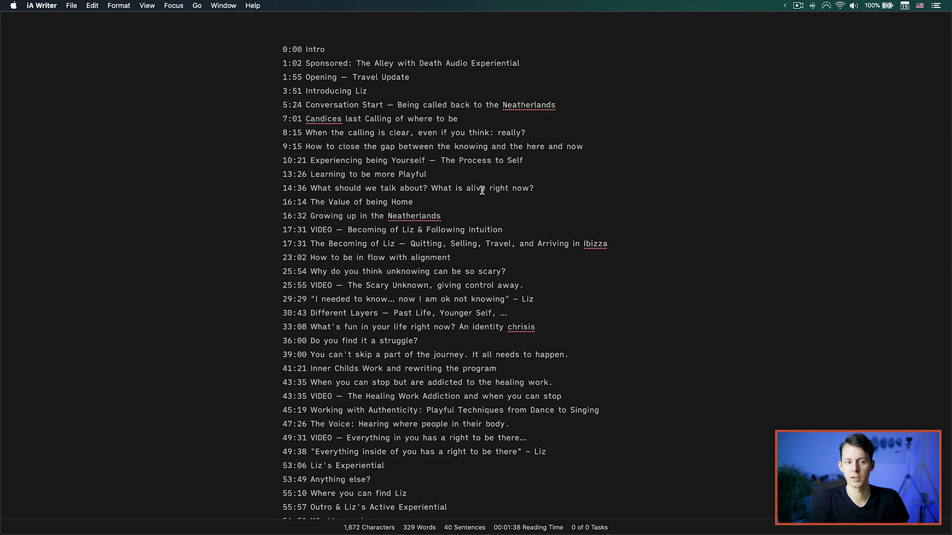
pyautogui.press('super+Tab')
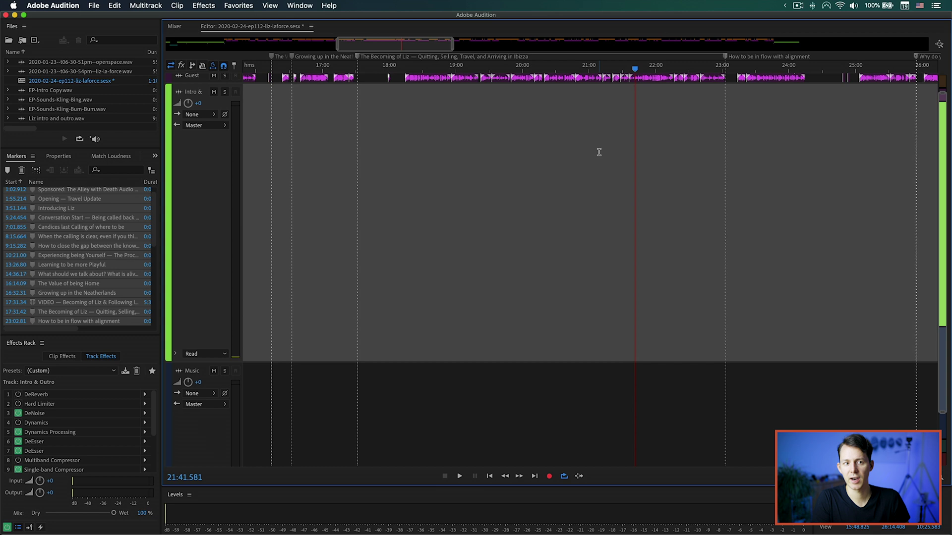
# Step: Make a time selection from 0:00 to about 6:00 across all tracks, after two trial selections
pyautogui.scroll(-5, 454, 204)
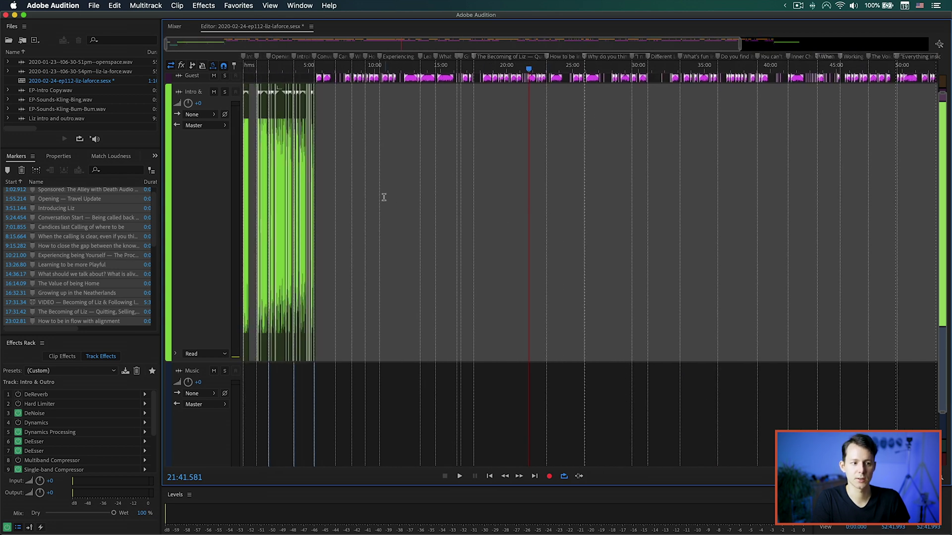
pyautogui.moveTo(390, 195); pyautogui.dragTo(185, 204)
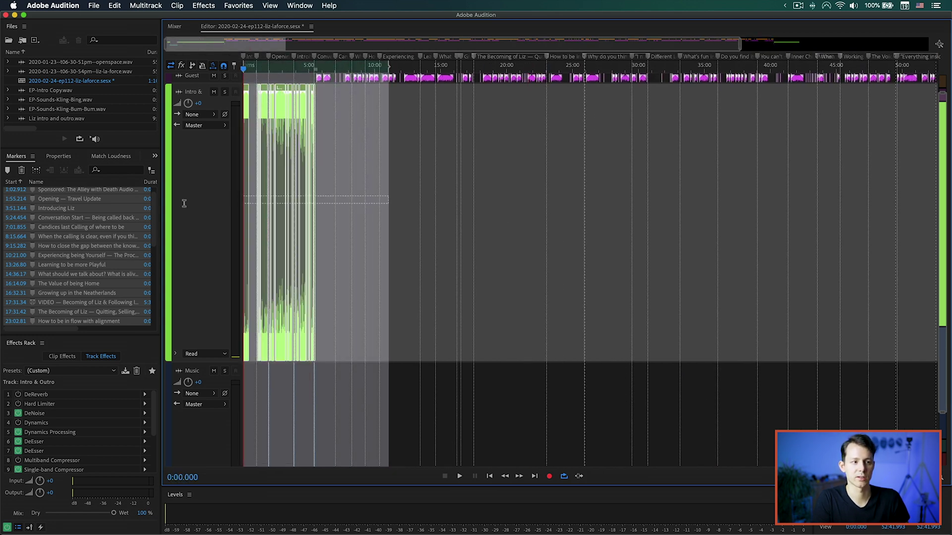
pyautogui.click(404, 209)
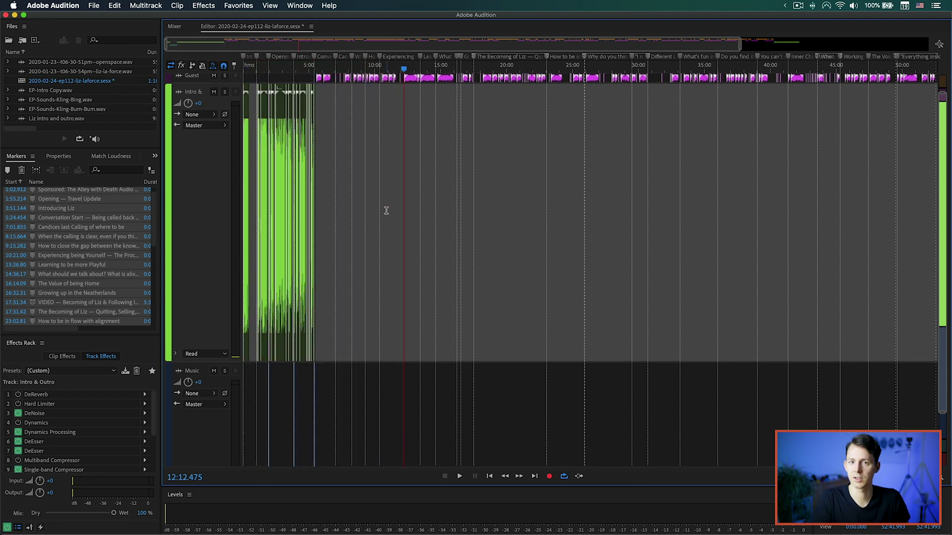
pyautogui.moveTo(392, 210); pyautogui.dragTo(243, 206)
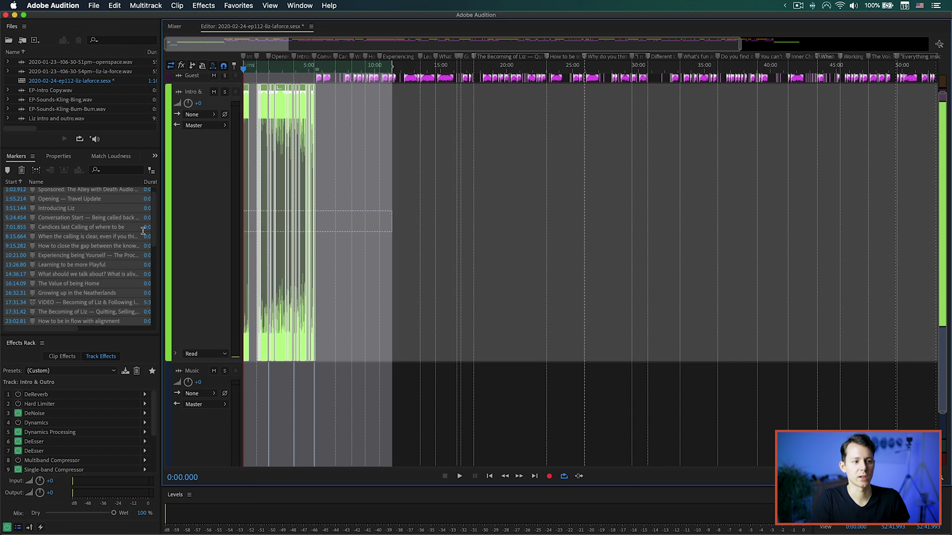
pyautogui.click(344, 201)
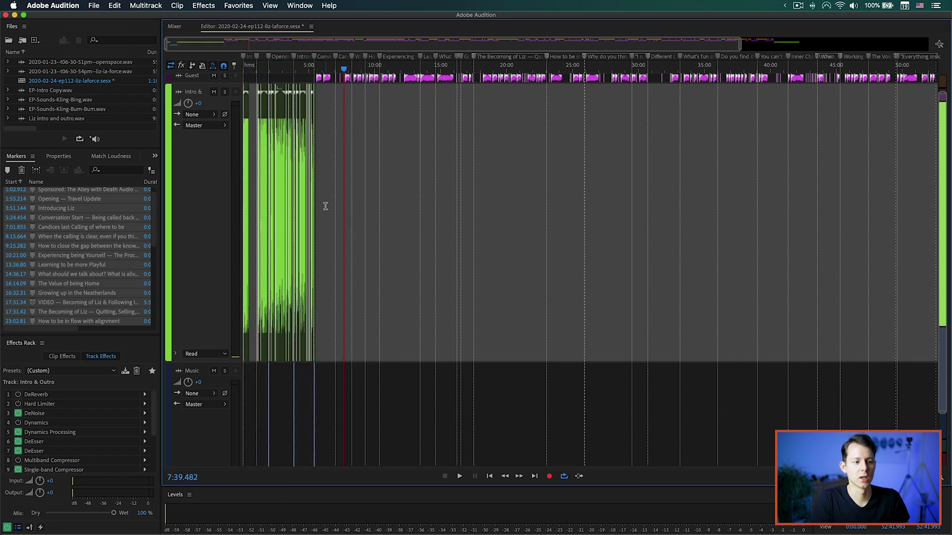
pyautogui.scroll(5, 325, 206)
pyautogui.moveTo(490, 190); pyautogui.dragTo(172, 206)
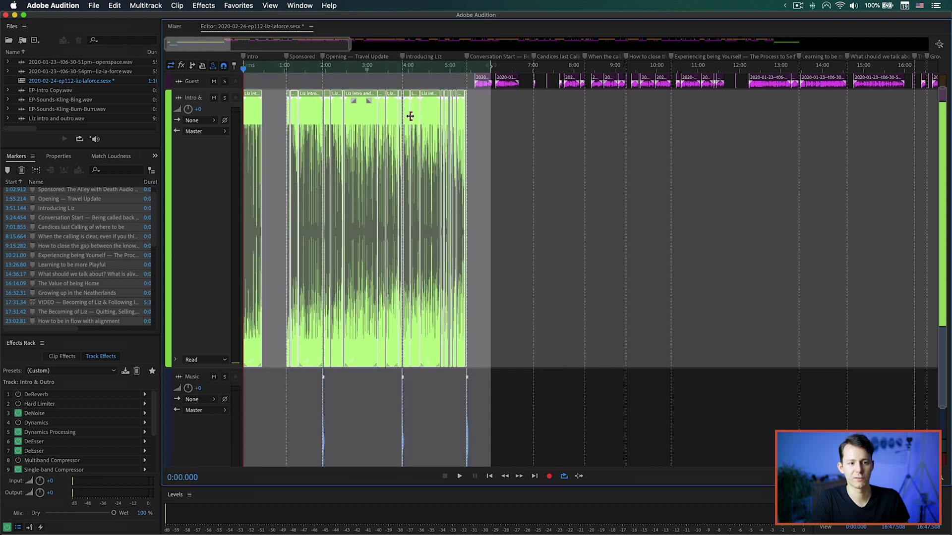
# Step: Start an Entire Session multitrack mixdown export, then cancel it
pyautogui.click(94, 6)
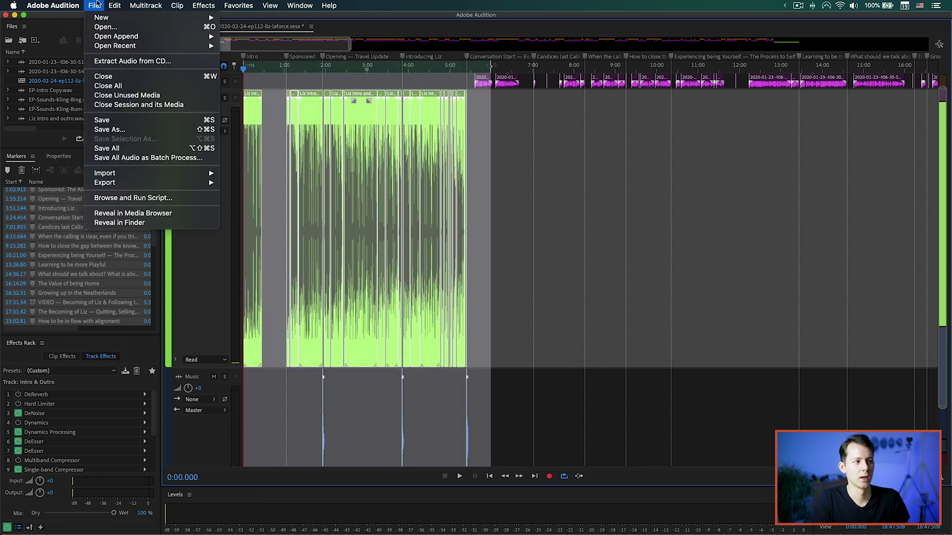
pyautogui.moveTo(132, 184)
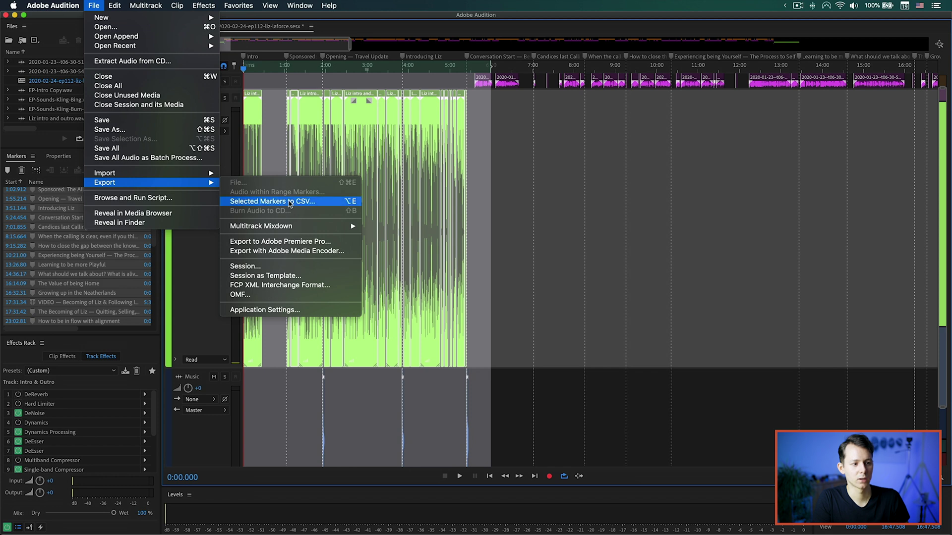
pyautogui.moveTo(274, 229)
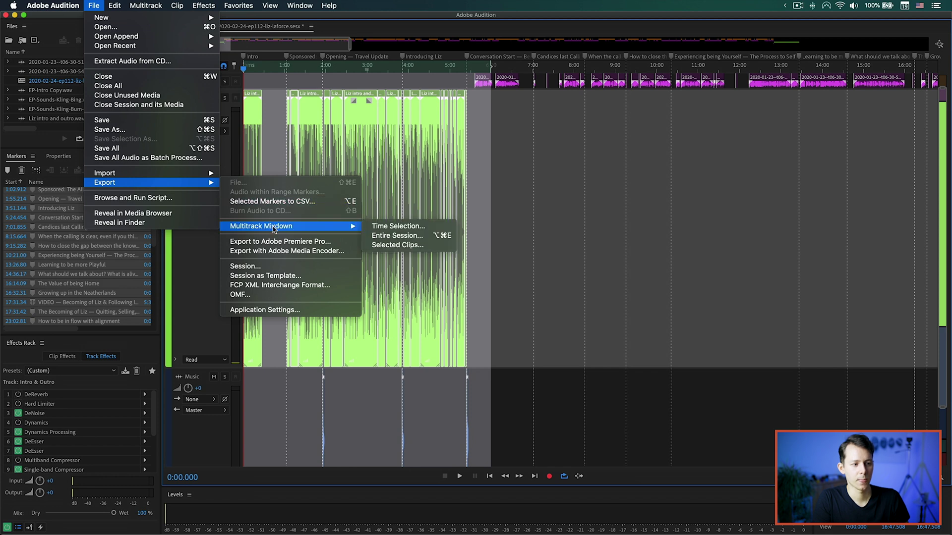
pyautogui.click(417, 236)
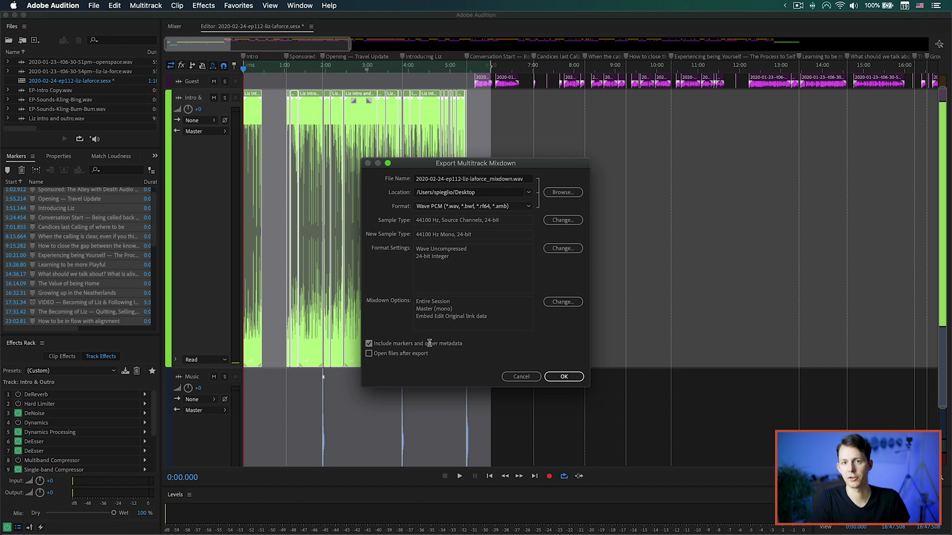
pyautogui.click(521, 376)
# Step: Export the six-minute time selection as a WAV mixdown to the Desktop, then quit without saving
pyautogui.click(94, 5)
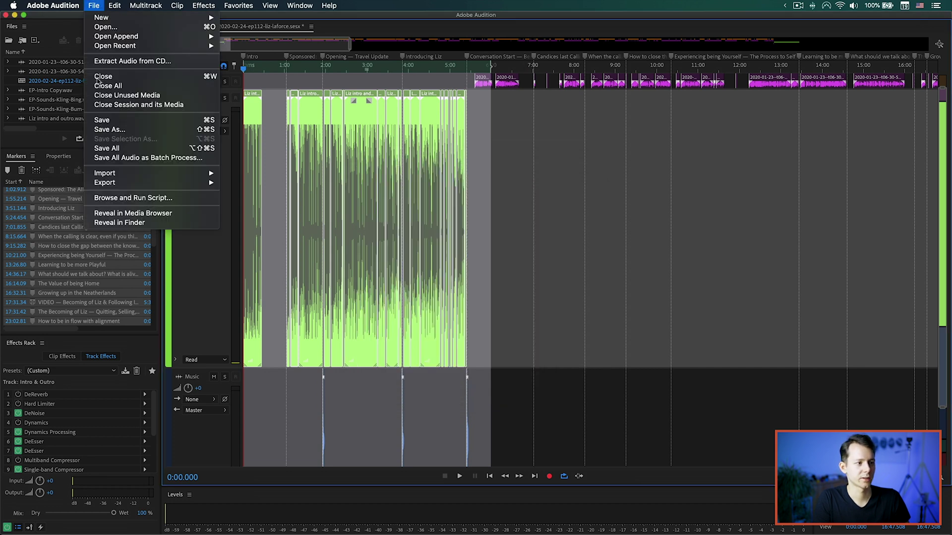
pyautogui.moveTo(126, 184)
pyautogui.moveTo(289, 228)
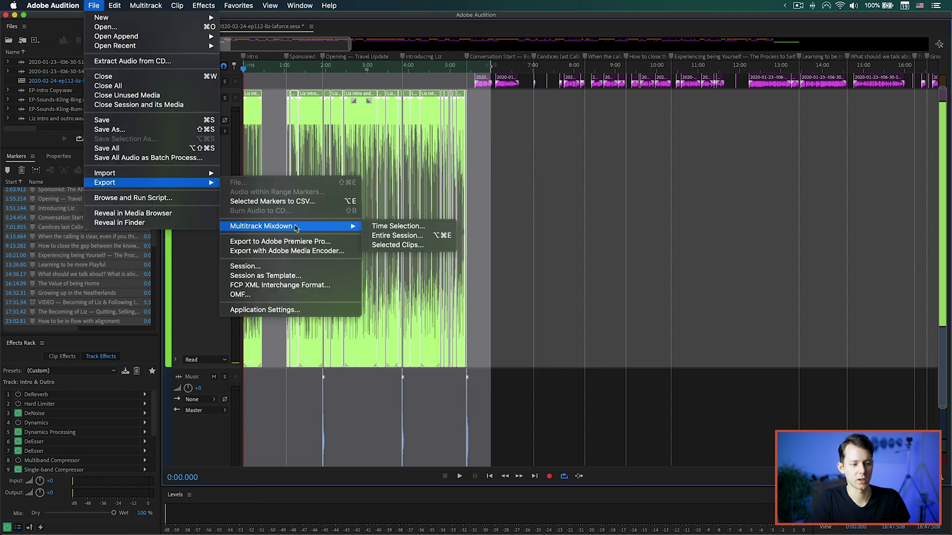
pyautogui.click(396, 226)
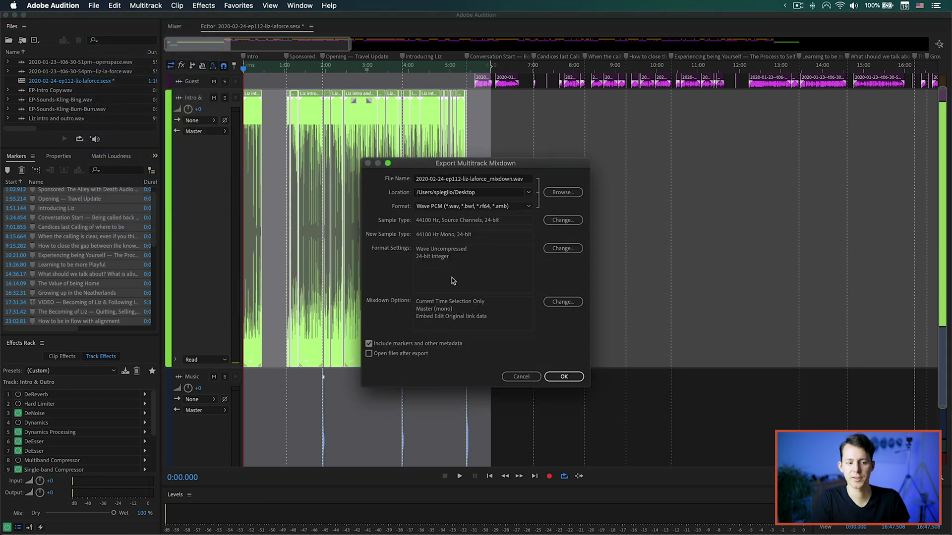
pyautogui.click(571, 378)
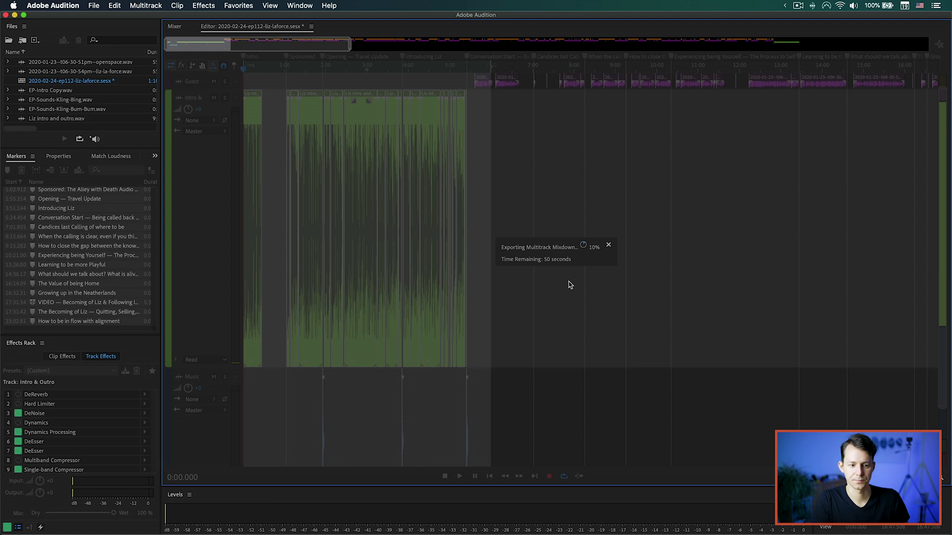
pyautogui.click(506, 332)
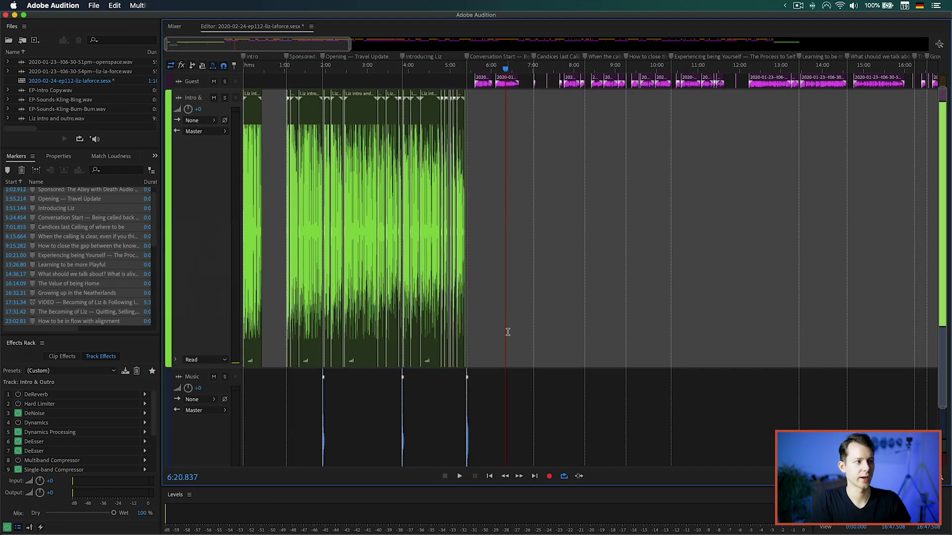
pyautogui.press('super+q')
pyautogui.click(477, 292)
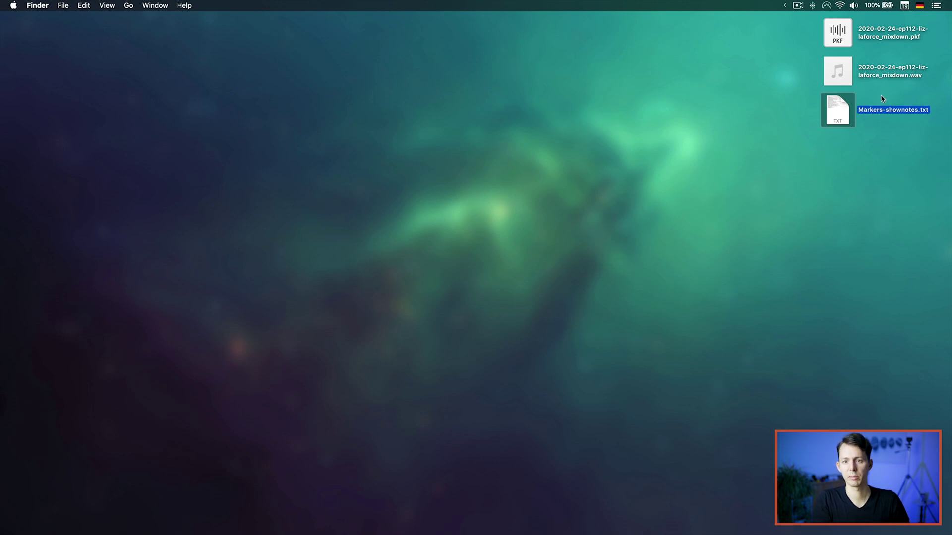
# Step: Move the mixdown's .pkf peak file from the desktop to the Trash, keeping the WAV
pyautogui.click(880, 74)
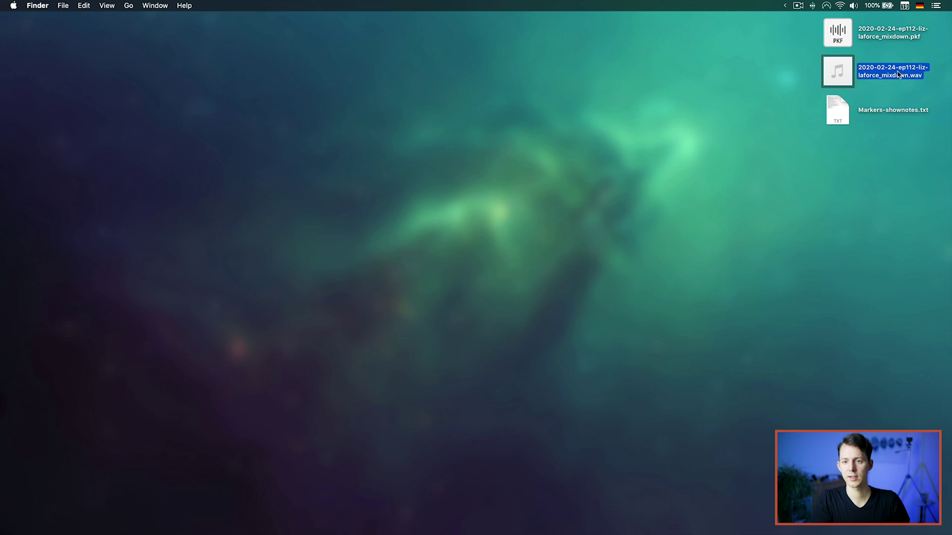
pyautogui.click(890, 44)
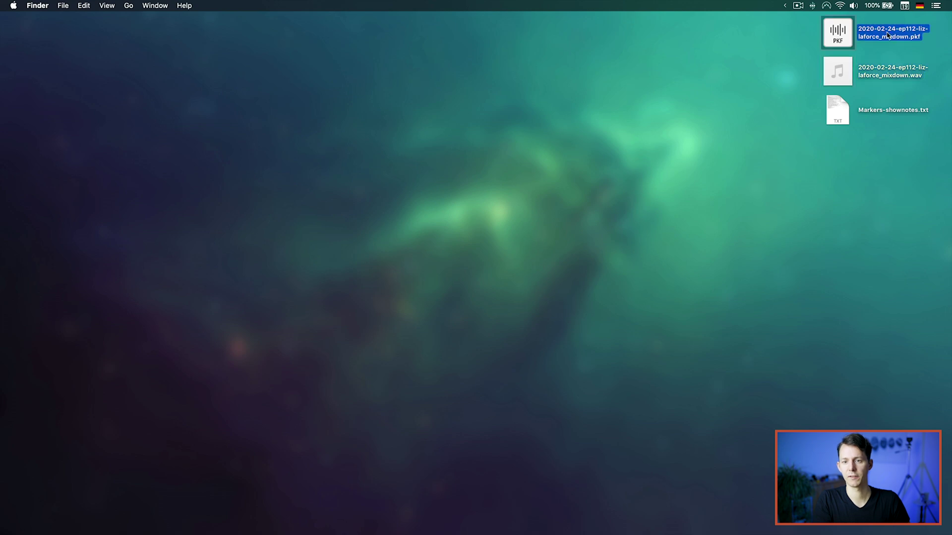
pyautogui.press('super+BackSpace')
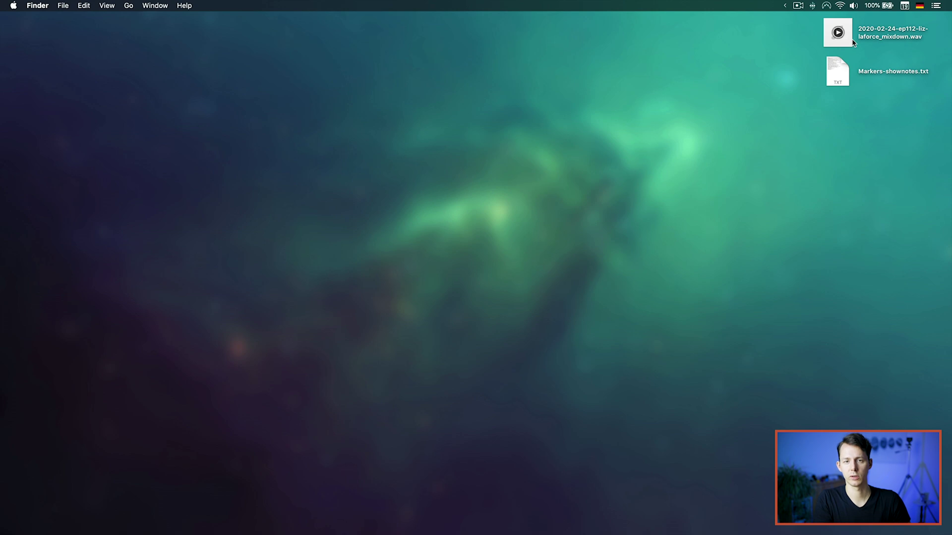
pyautogui.click(852, 41)
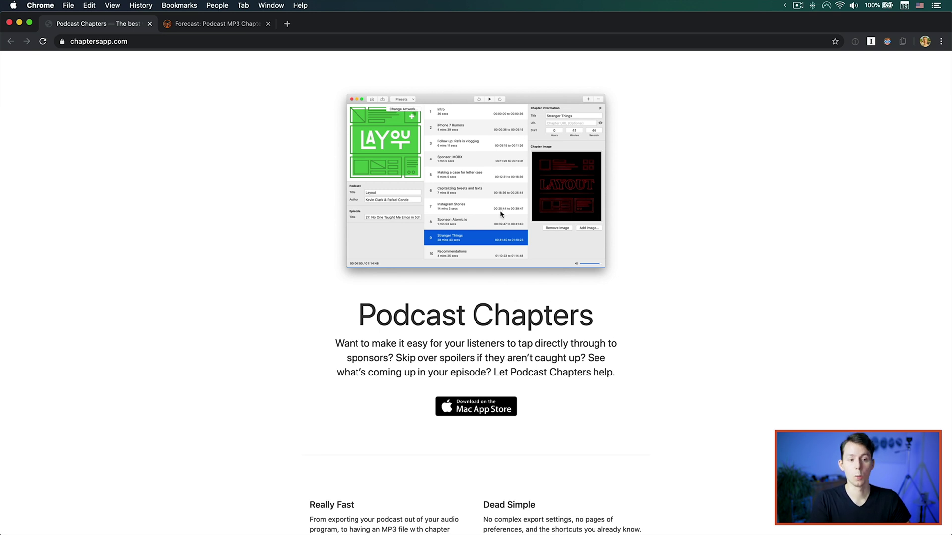
# Step: Close the Podcast Chapters tab, put Chrome away, and bring up Alfred
pyautogui.press('super+w')
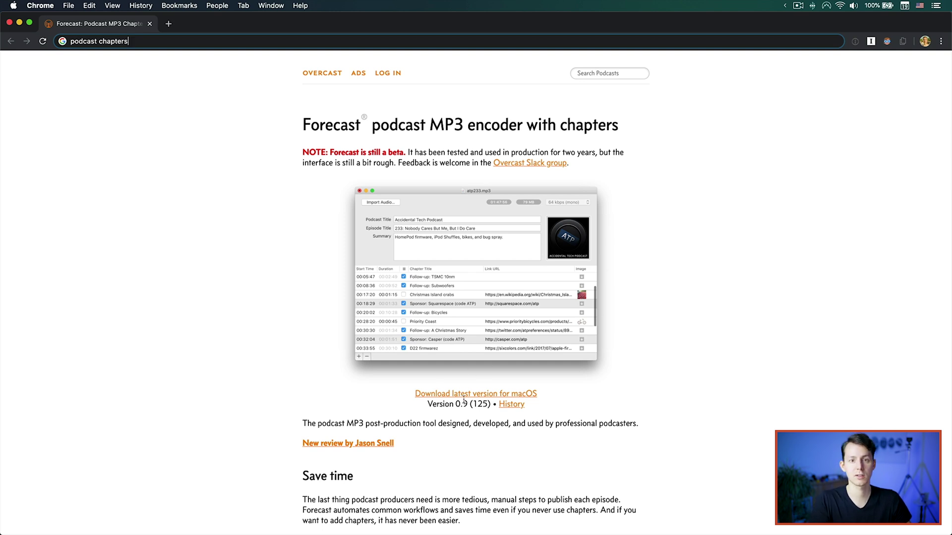
pyautogui.press('super+m')
pyautogui.hotkey('alt', 'space')
# Step: Launch Forecast via Alfred and import 2020-02-24-ep112-liz-laforce_mixdown.wav from the Desktop
pyautogui.write('for')
pyautogui.press('Return')
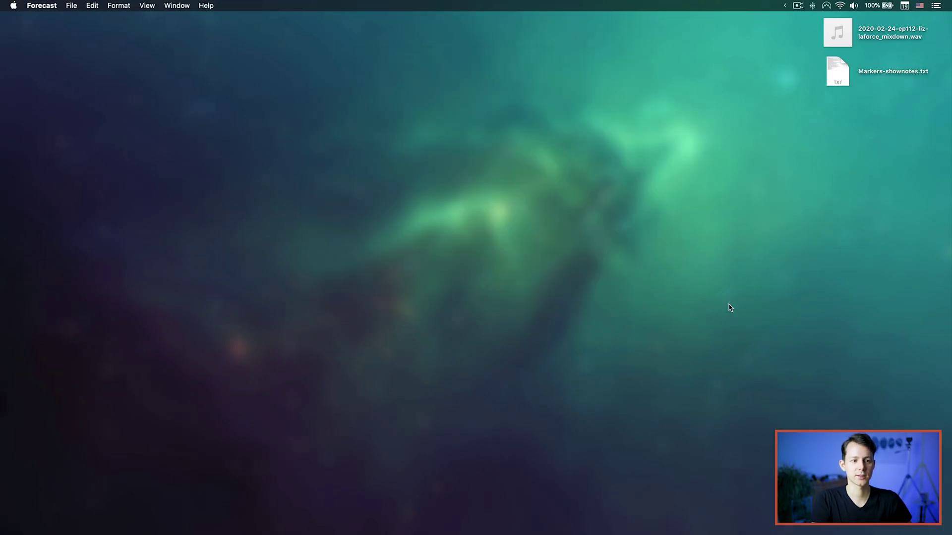
pyautogui.moveTo(378, 151); pyautogui.dragTo(456, 105)
pyautogui.click(285, 119)
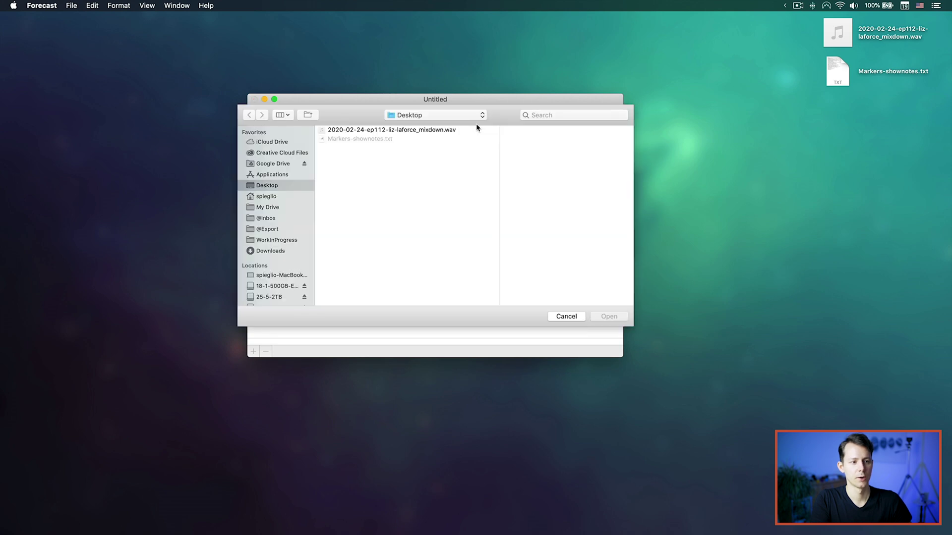
pyautogui.click(409, 131)
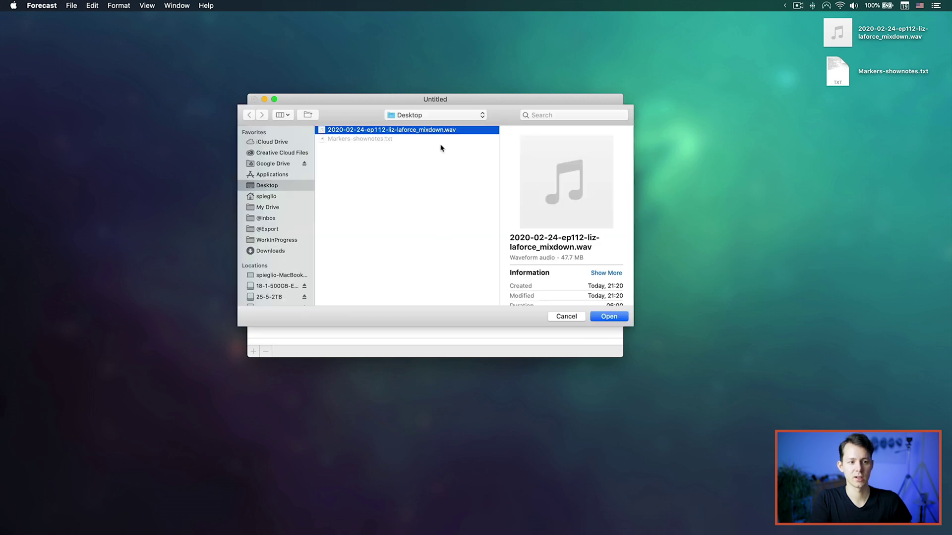
pyautogui.click(610, 318)
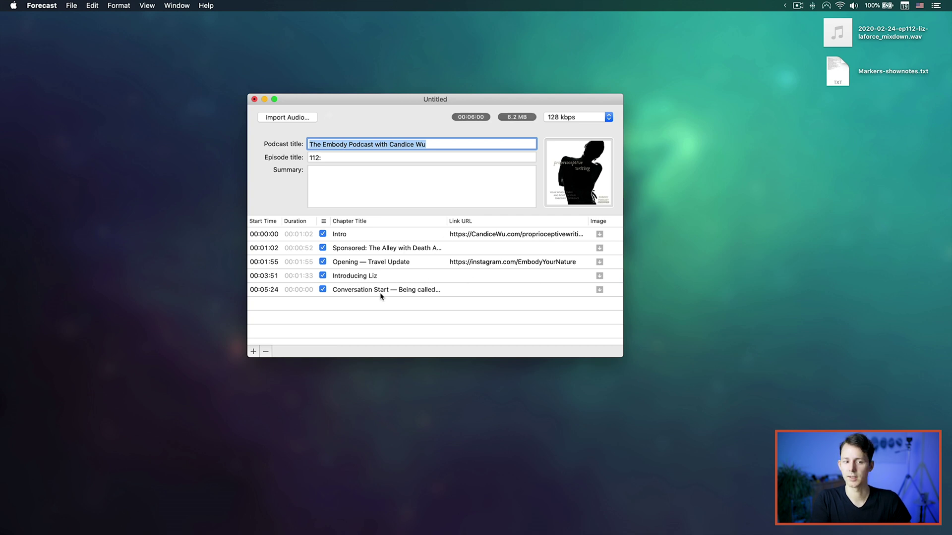
pyautogui.press('Tab')
pyautogui.press('Tab')
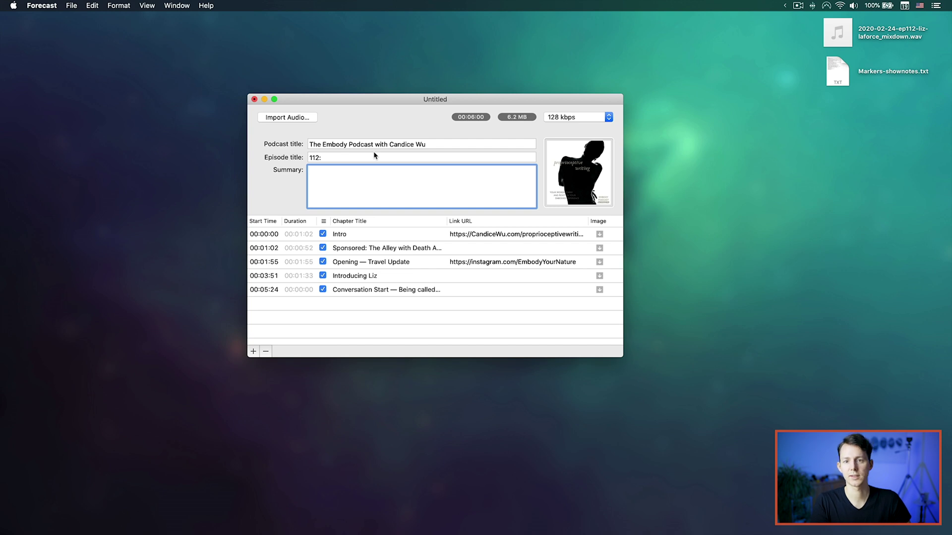
# Step: Replace the episode artwork with the guest photo dragged from the episode folder in WorkInProgress
pyautogui.moveTo(842, 38)
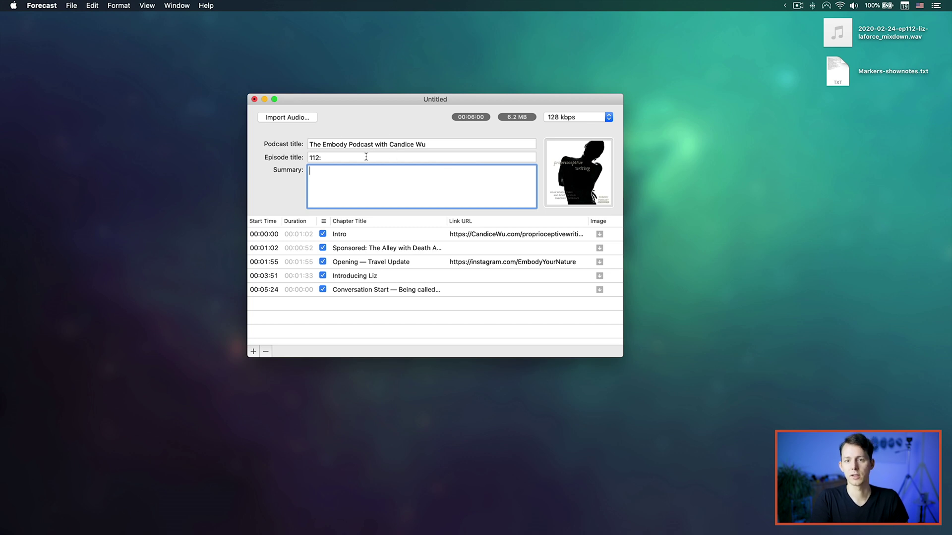
pyautogui.click(320, 158)
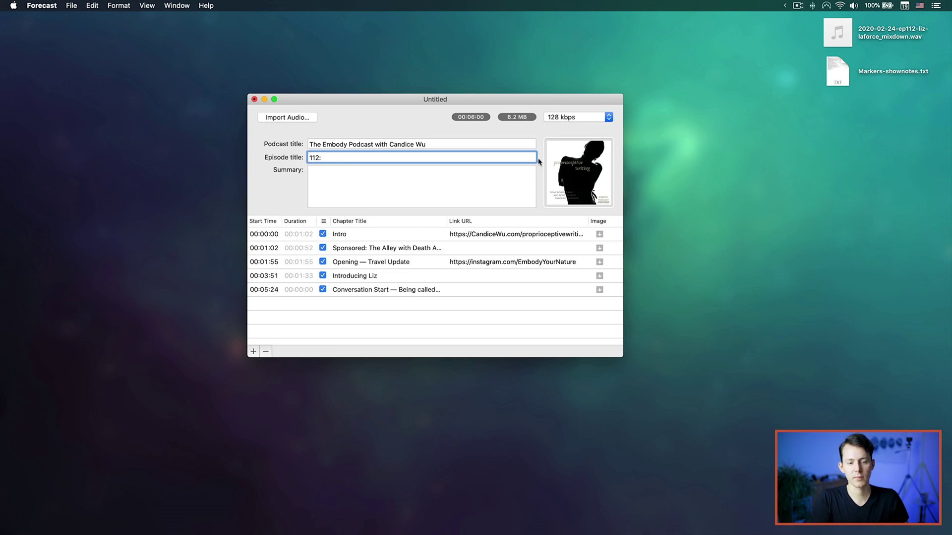
pyautogui.click(578, 173)
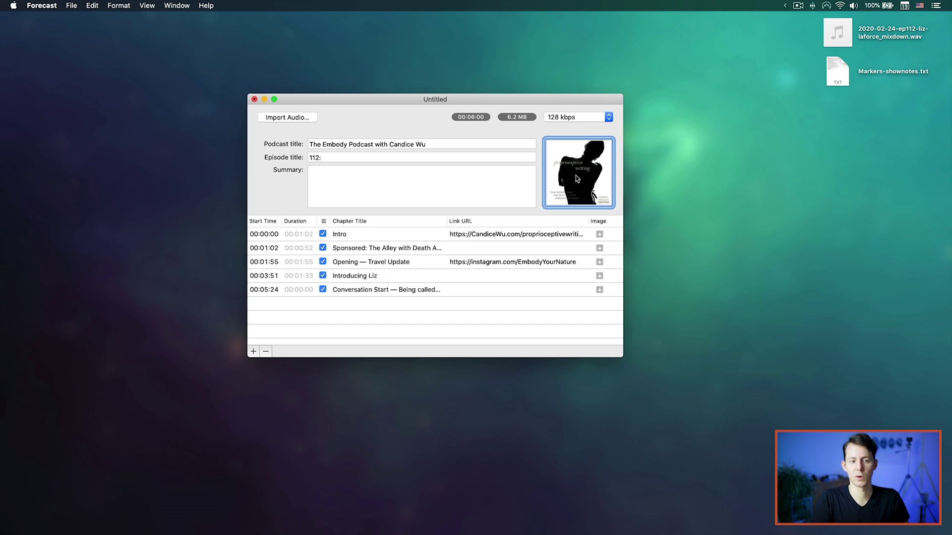
pyautogui.click(13, 423)
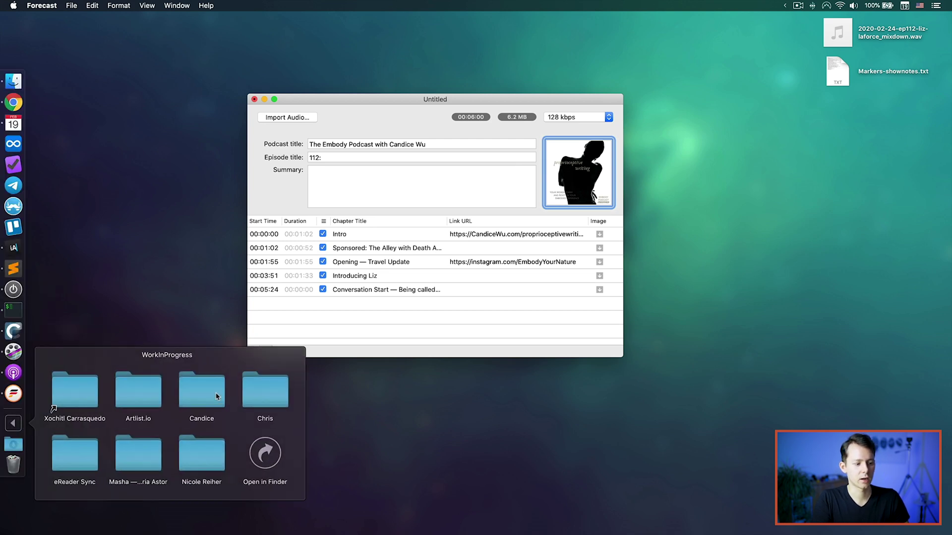
pyautogui.click(199, 396)
pyautogui.click(198, 396)
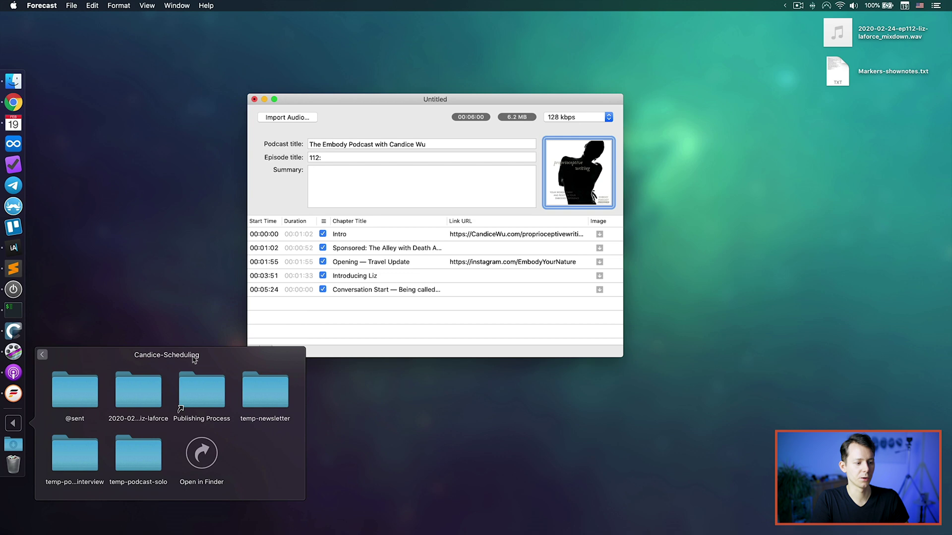
pyautogui.click(154, 395)
pyautogui.moveTo(143, 399); pyautogui.dragTo(576, 176)
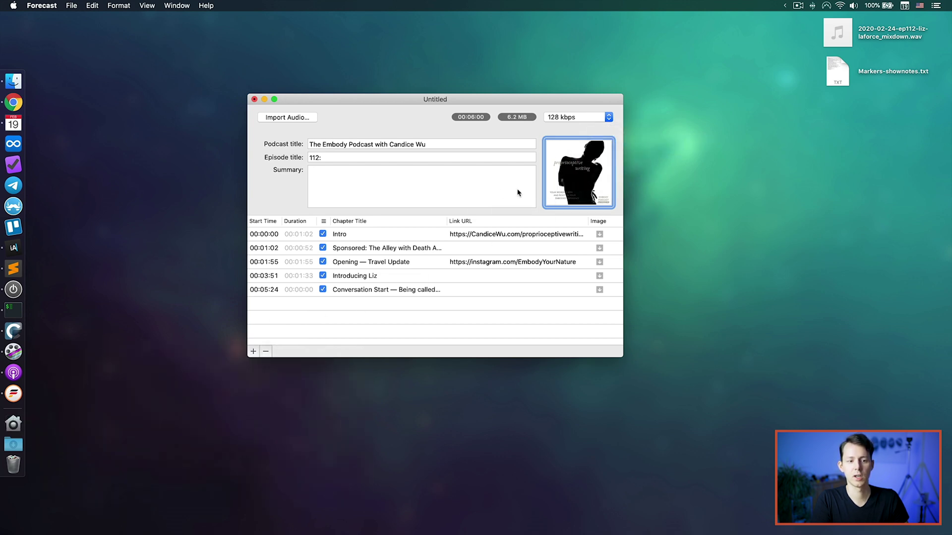
pyautogui.moveTo(588, 182); pyautogui.dragTo(583, 172)
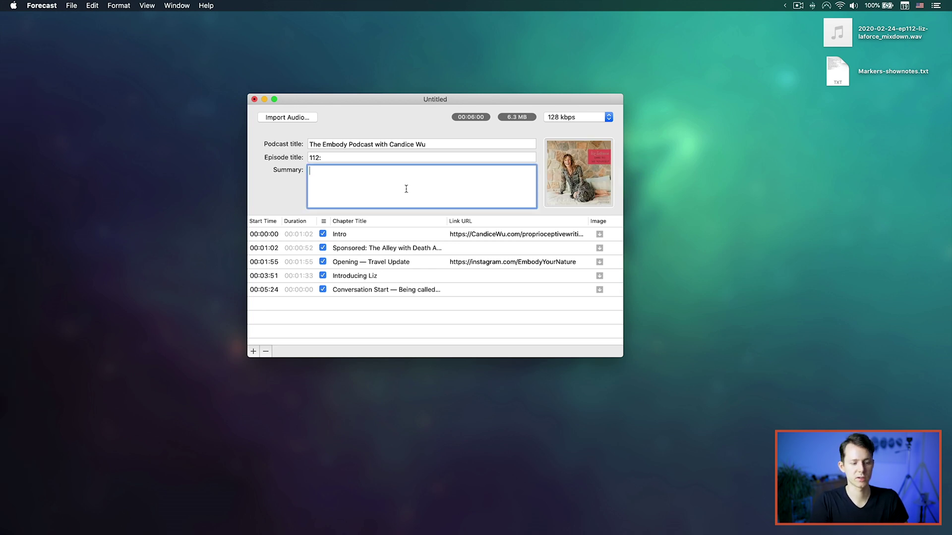
# Step: Type test text into the Summary, then delete it so the summary stays empty
pyautogui.write('sahfdkls')
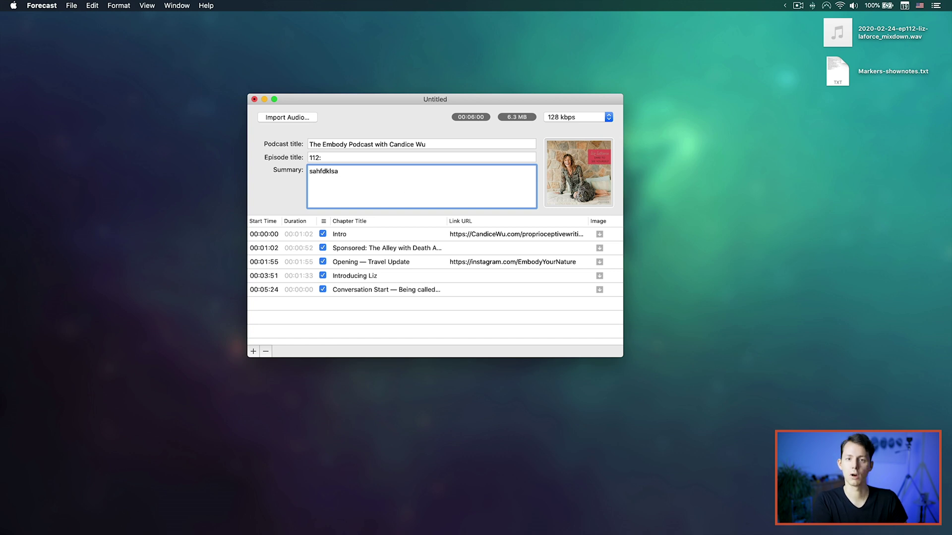
pyautogui.write('a')
pyautogui.press('Return')
pyautogui.press('Return')
pyautogui.write('fadslkfadsj')
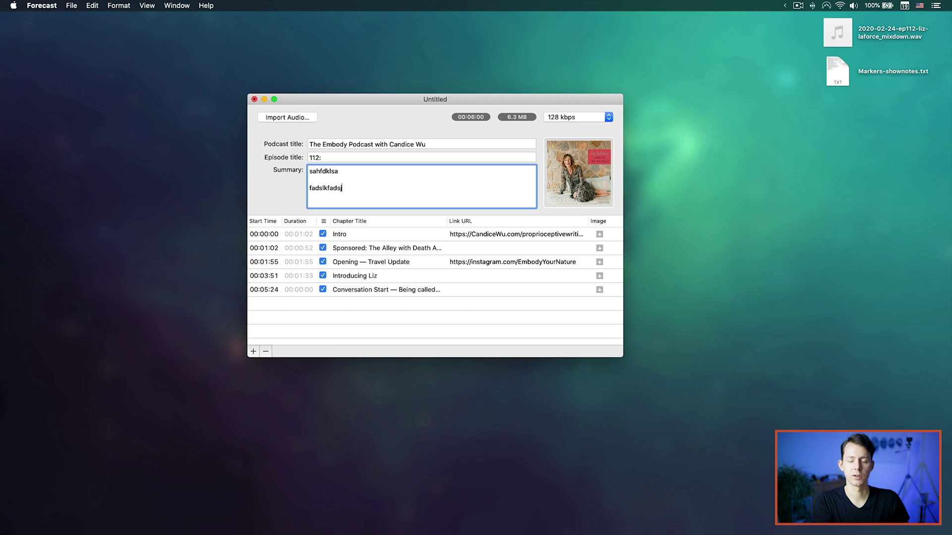
pyautogui.press('super+a')
pyautogui.press('BackSpace')
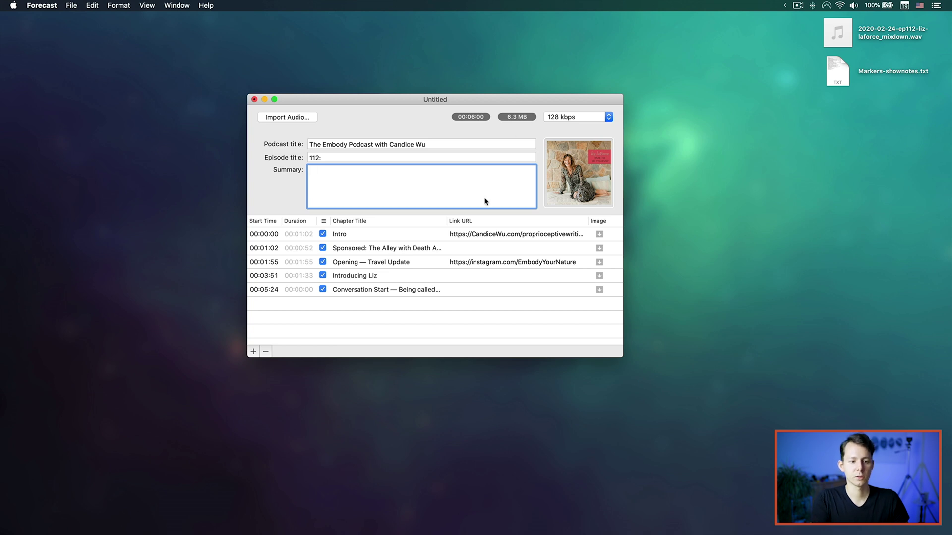
pyautogui.click(387, 248)
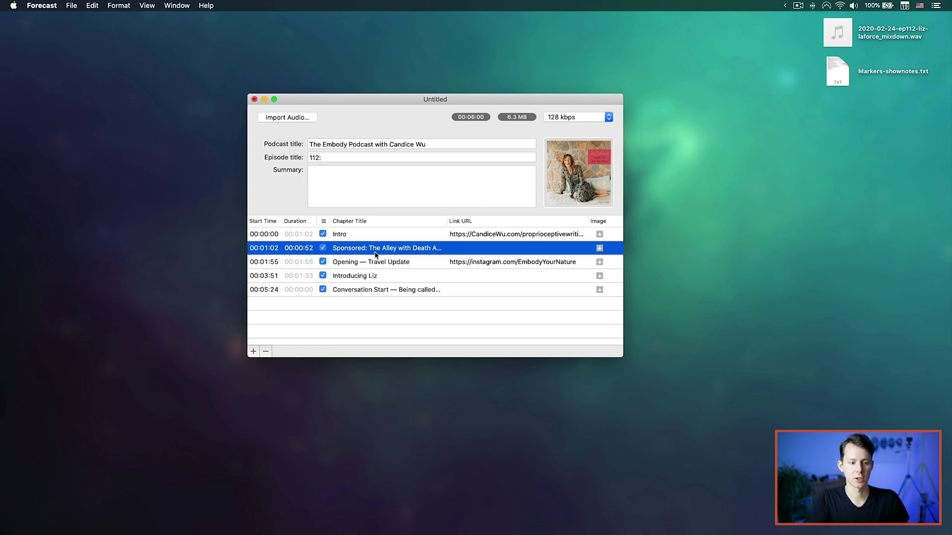
pyautogui.click(254, 351)
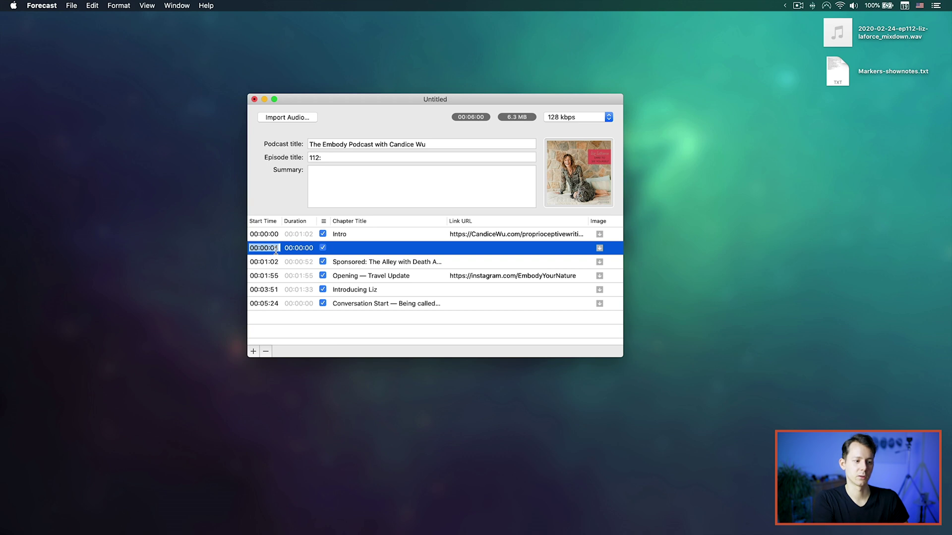
pyautogui.write('2:00')
pyautogui.press('Return')
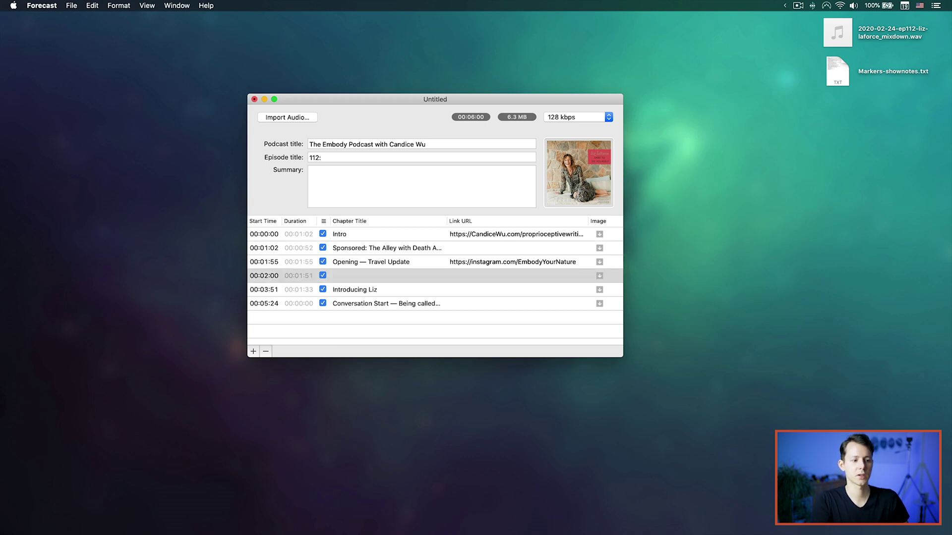
pyautogui.click(376, 274)
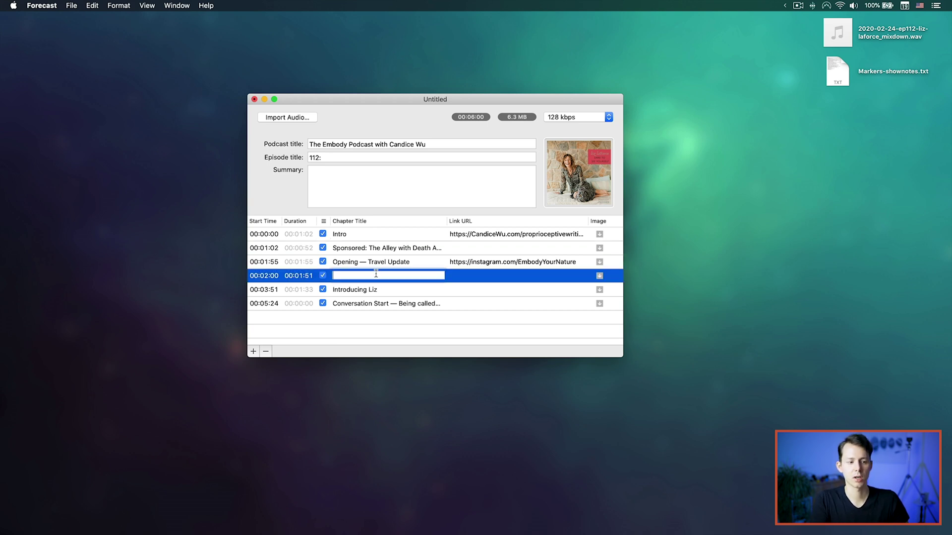
pyautogui.click(525, 267)
pyautogui.click(514, 272)
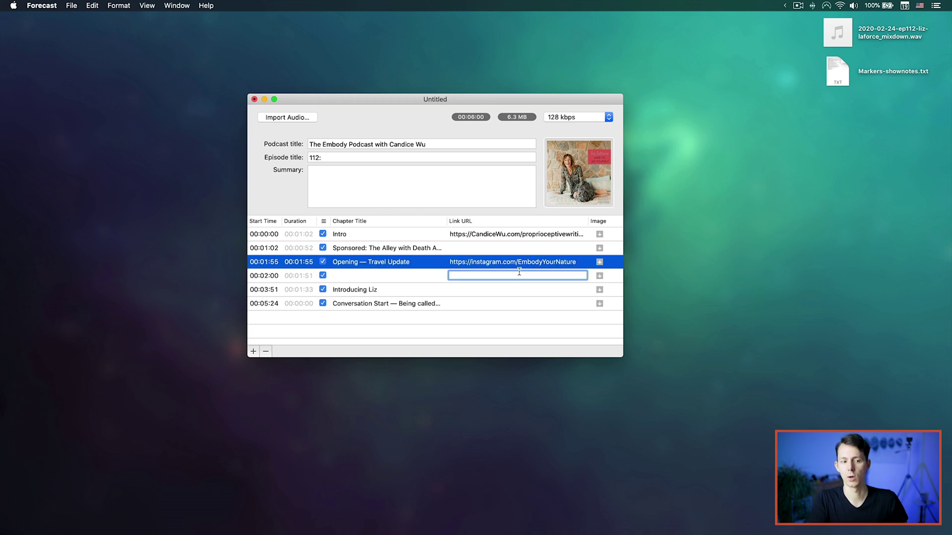
pyautogui.click(387, 273)
pyautogui.click(303, 274)
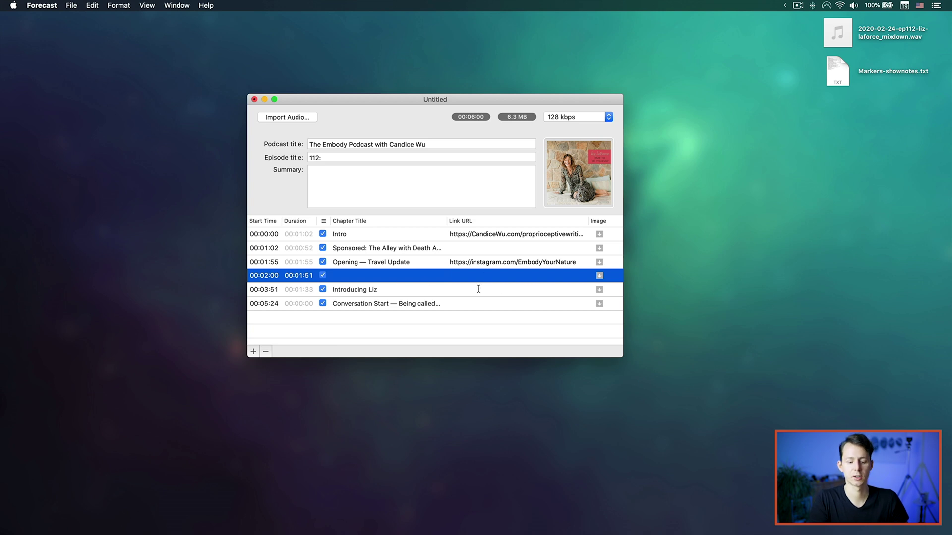
pyautogui.press('BackSpace')
pyautogui.click(367, 261)
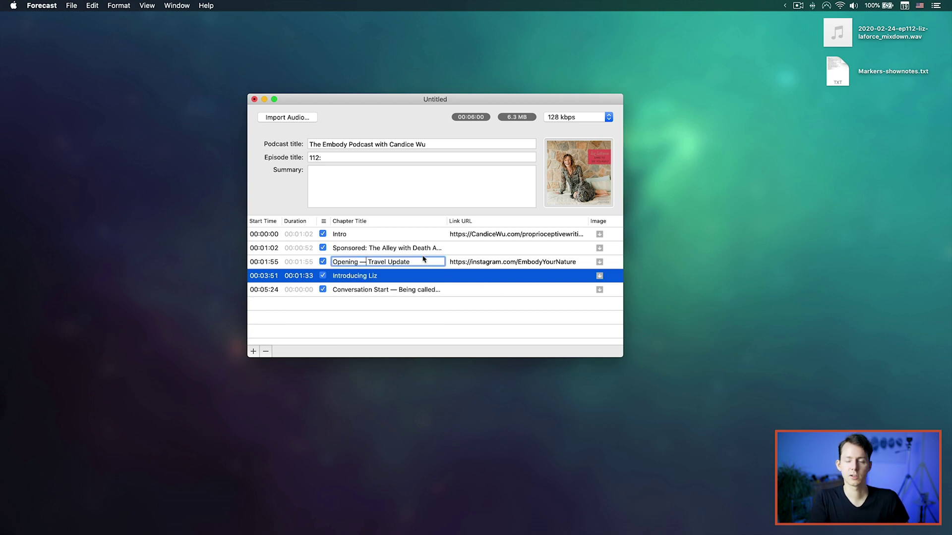
pyautogui.click(435, 196)
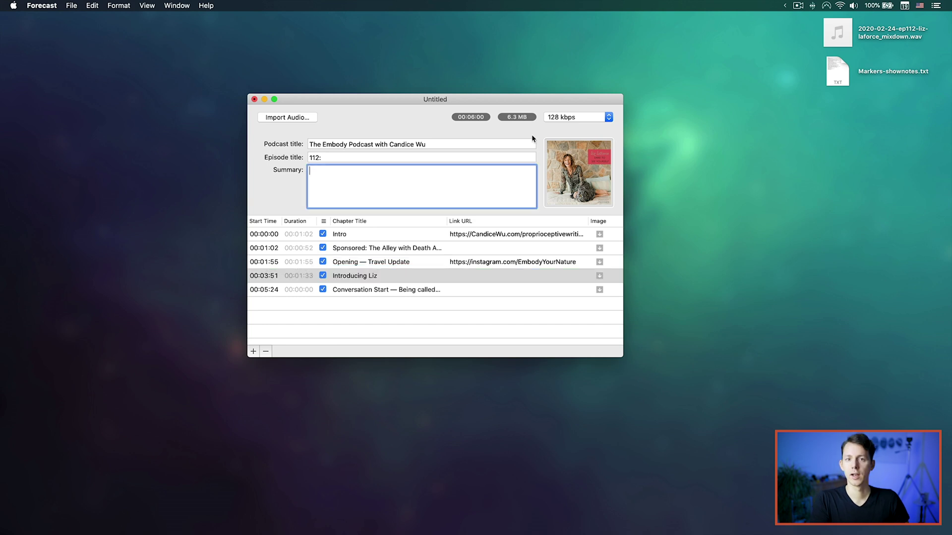
pyautogui.click(582, 118)
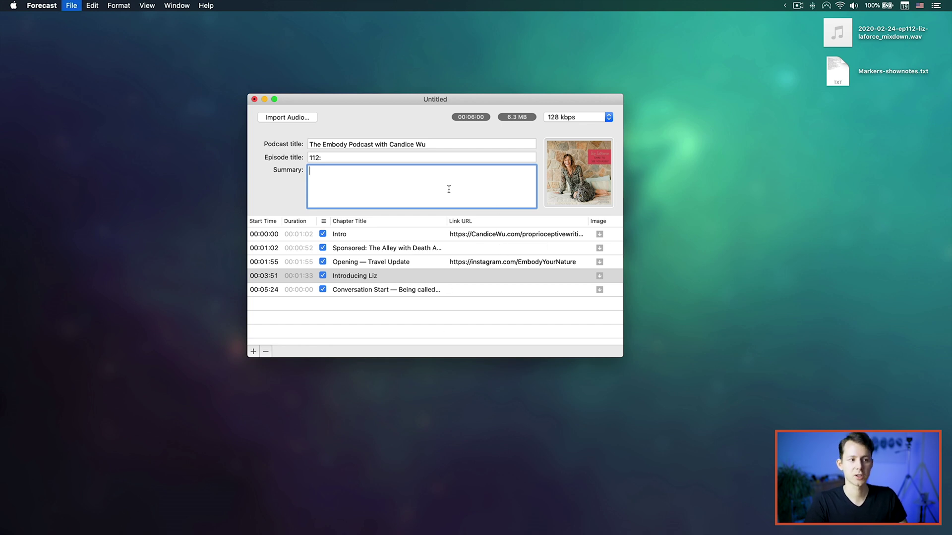
# Step: Save the MP3 to the Desktop as 2020-02-24-ep112-liz-laforce.mp3 and close the project window
pyautogui.press('super+s')
pyautogui.press('Right')
pyautogui.press('BackSpace')
pyautogui.press('BackSpace')
pyautogui.press('BackSpace')
pyautogui.press('BackSpace')
pyautogui.press('BackSpace')
pyautogui.press('BackSpace')
pyautogui.press('BackSpace')
pyautogui.press('BackSpace')
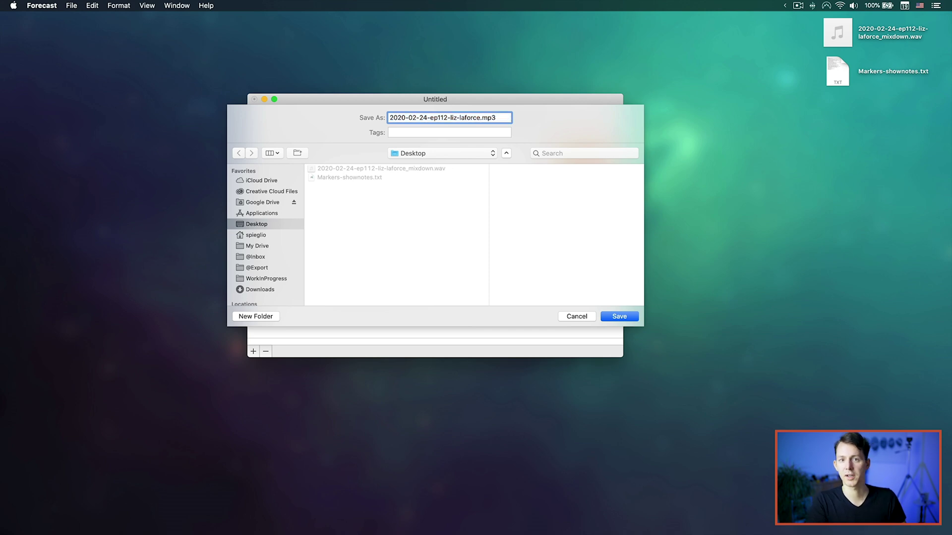
pyautogui.press('Return')
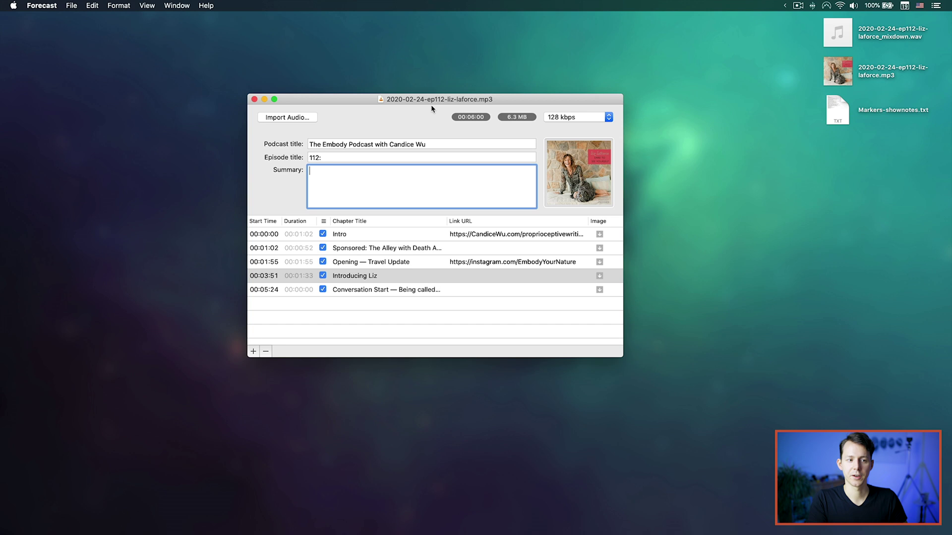
pyautogui.press('super+w')
pyautogui.click(872, 69)
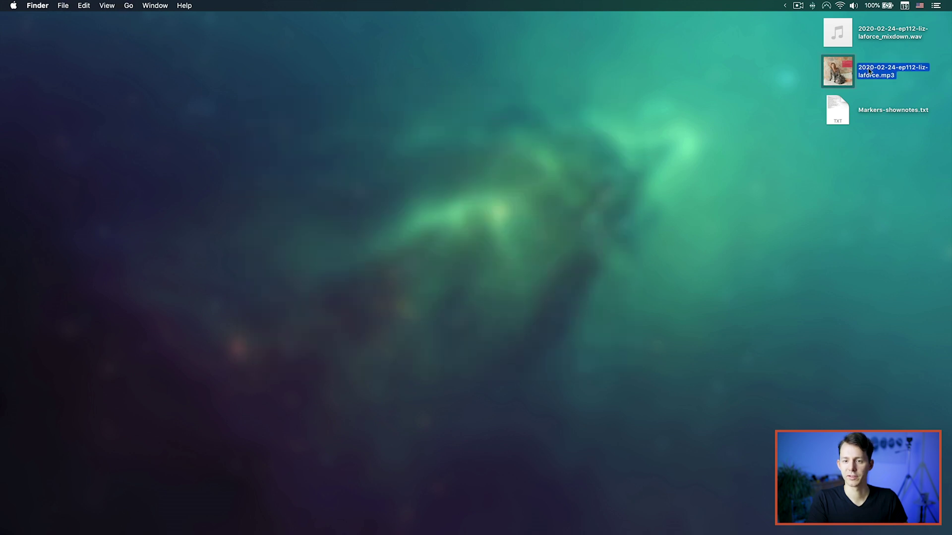
# Step: Quick Look the MP3 to check its artwork, 6:00 runtime and five chapters ending at 05:24
pyautogui.moveTo(838, 71)
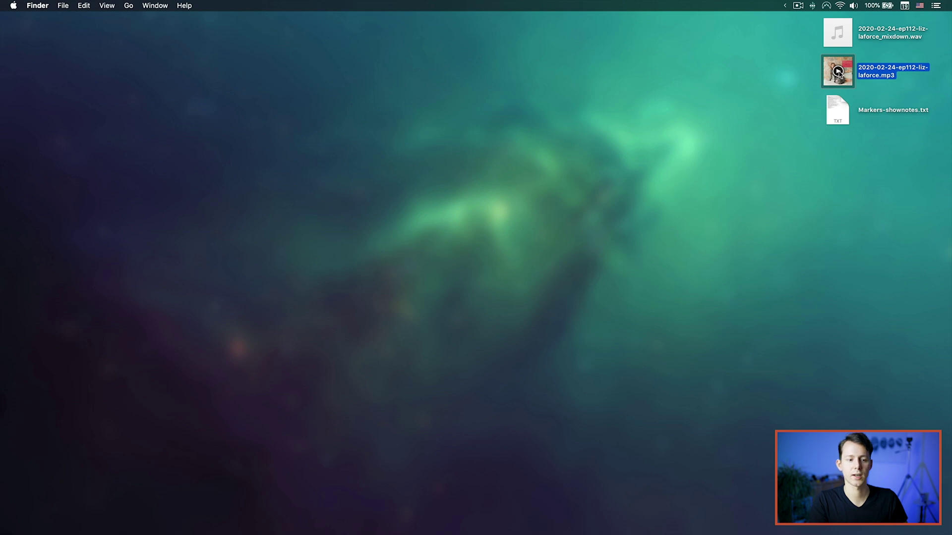
pyautogui.press('space')
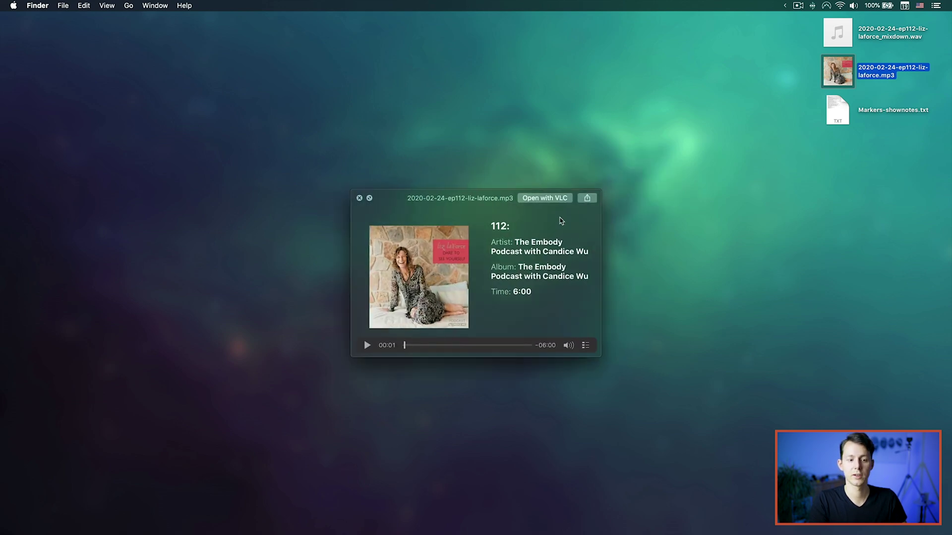
pyautogui.moveTo(521, 295); pyautogui.dragTo(507, 205)
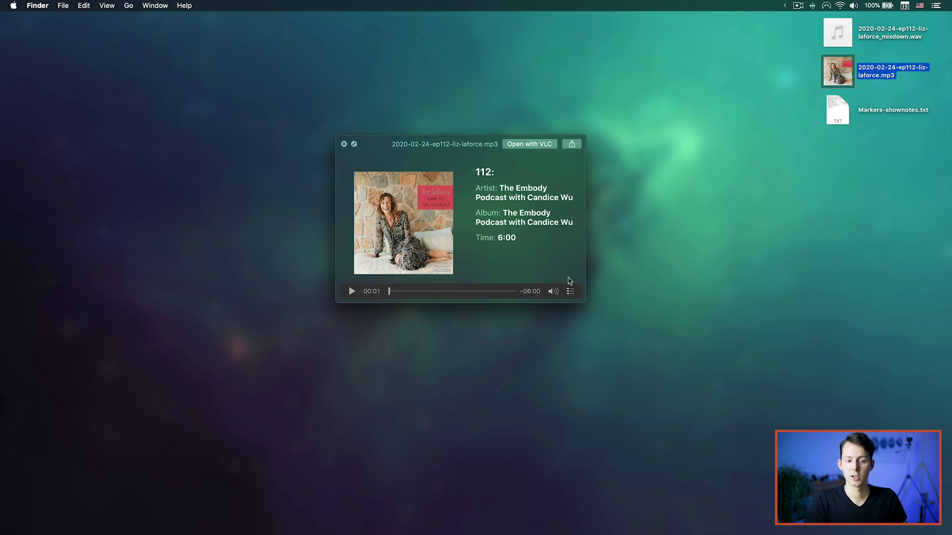
pyautogui.click(570, 291)
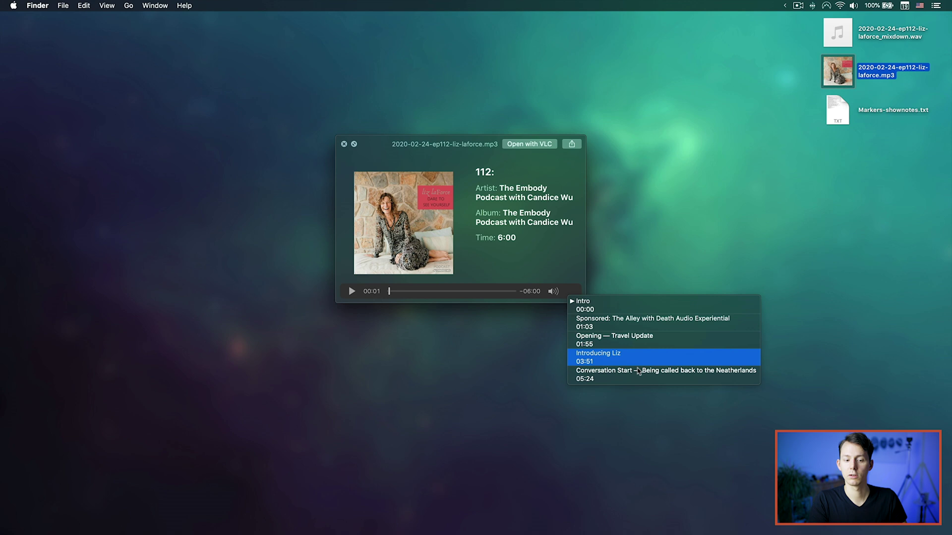